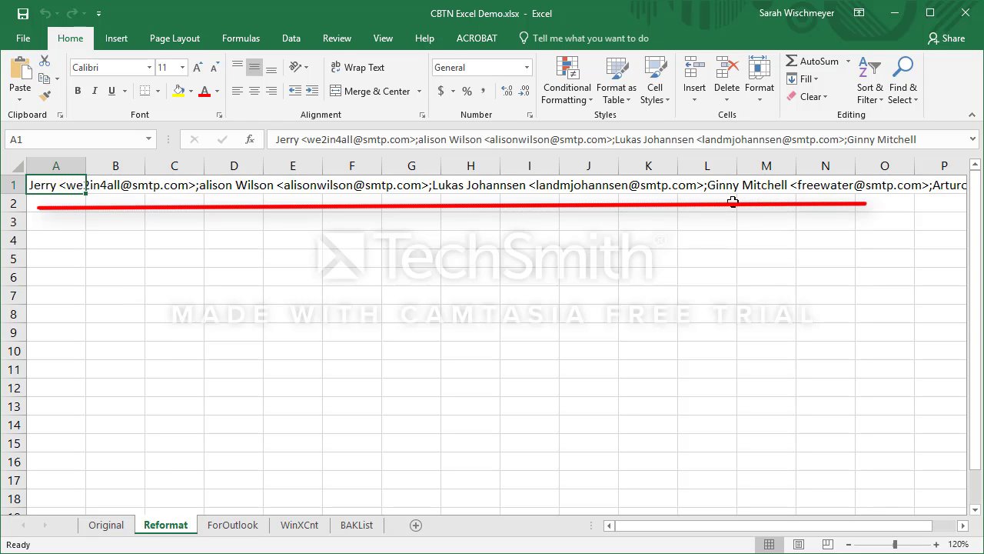
Split the address list in A1 into separate columns as delimited text, adding comma and semicolon as delimiters, and check the resulting cells.
click(973, 140)
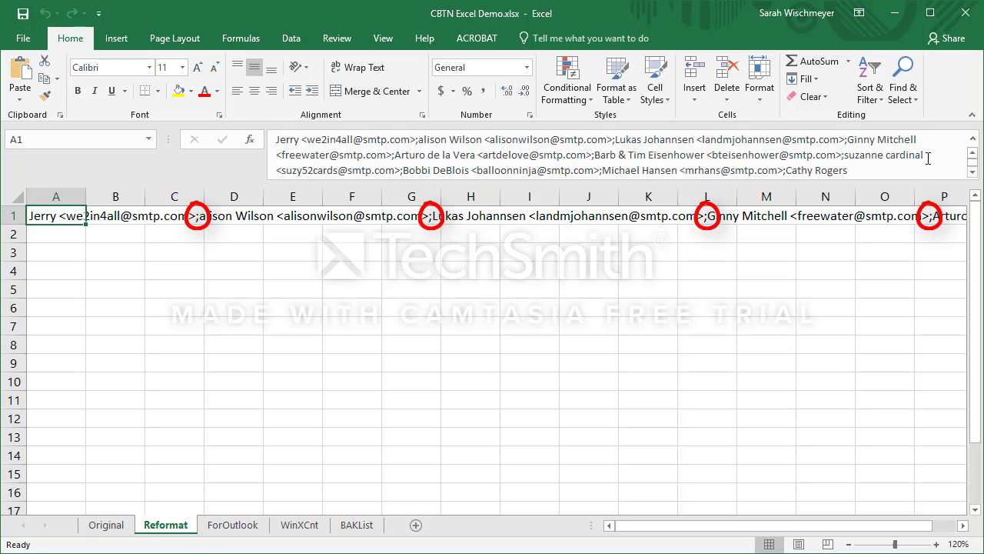
click(972, 142)
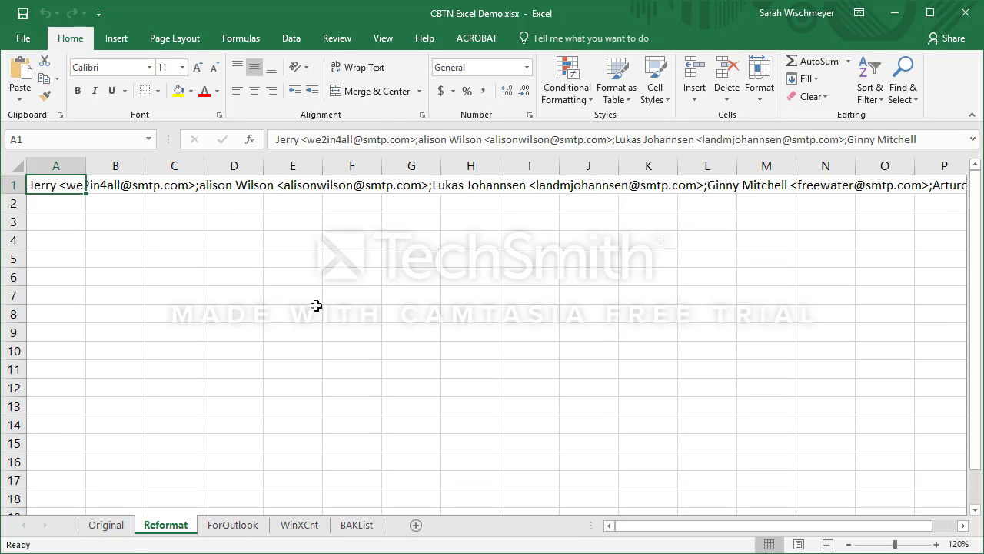
click(296, 48)
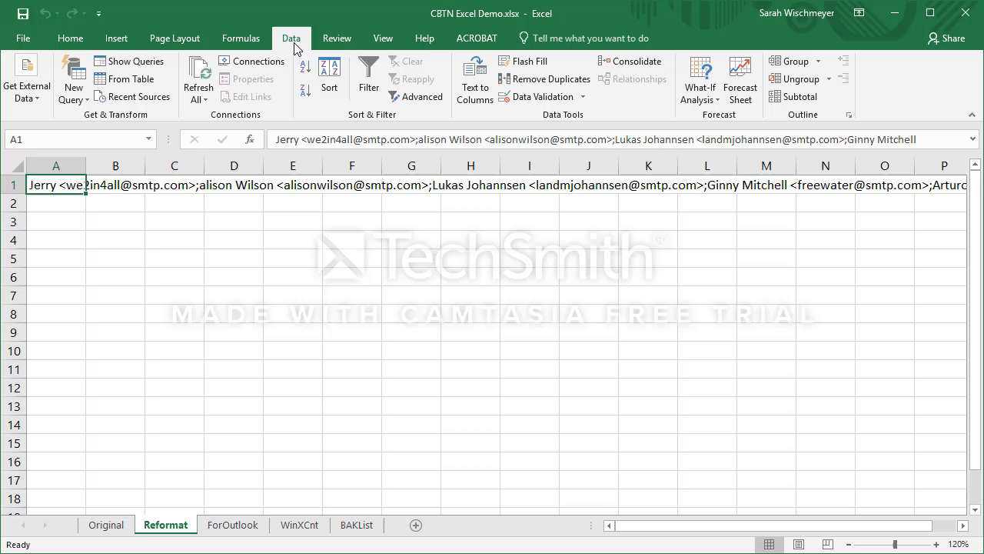
click(472, 93)
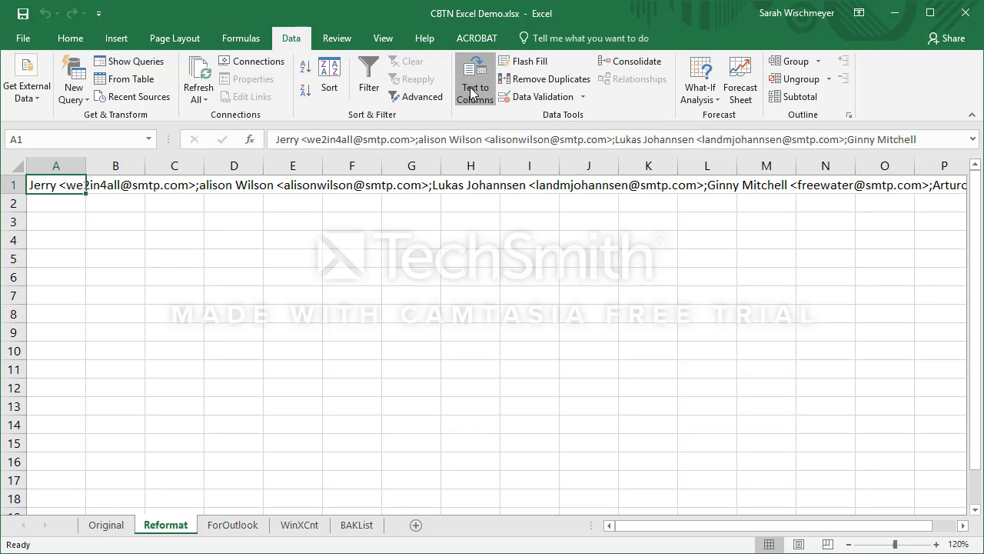
click(443, 239)
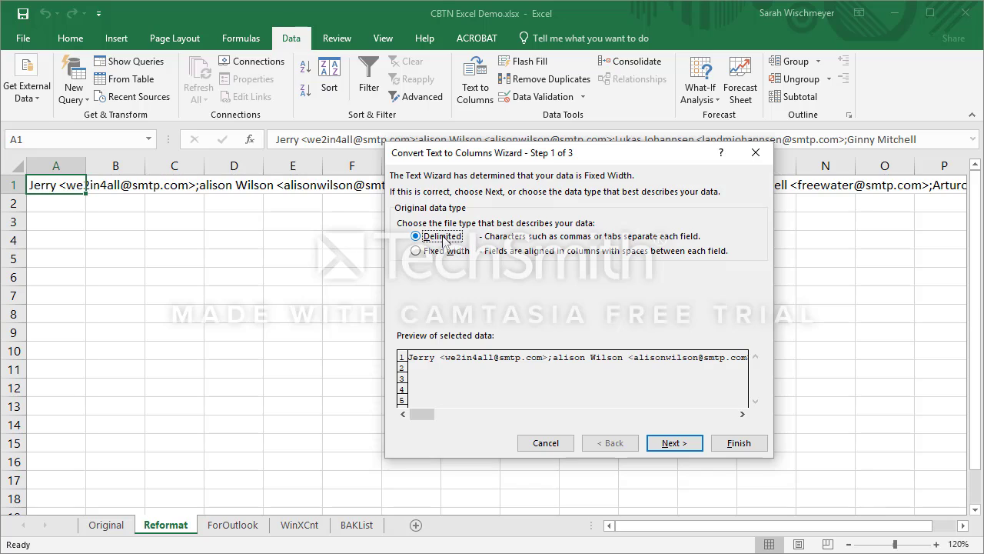
click(673, 443)
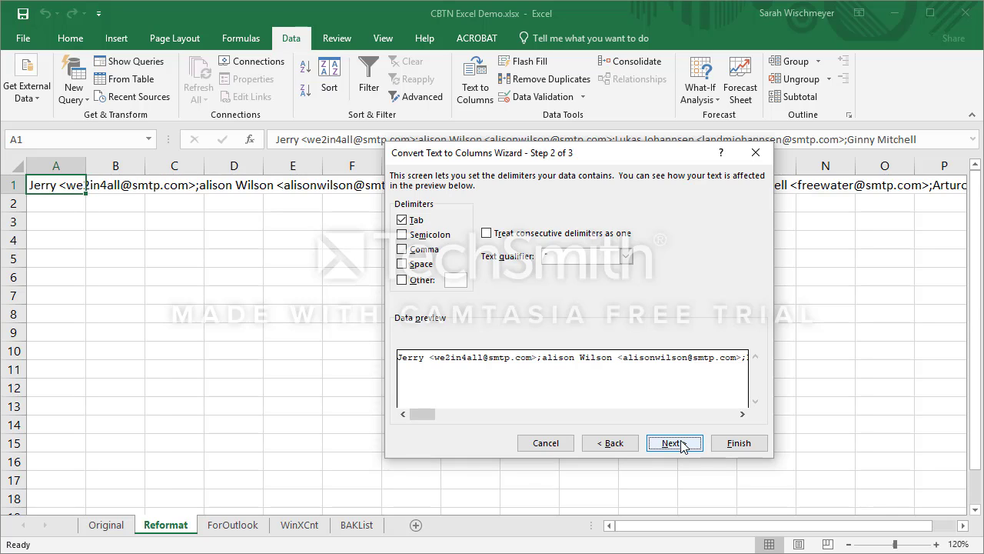
click(402, 249)
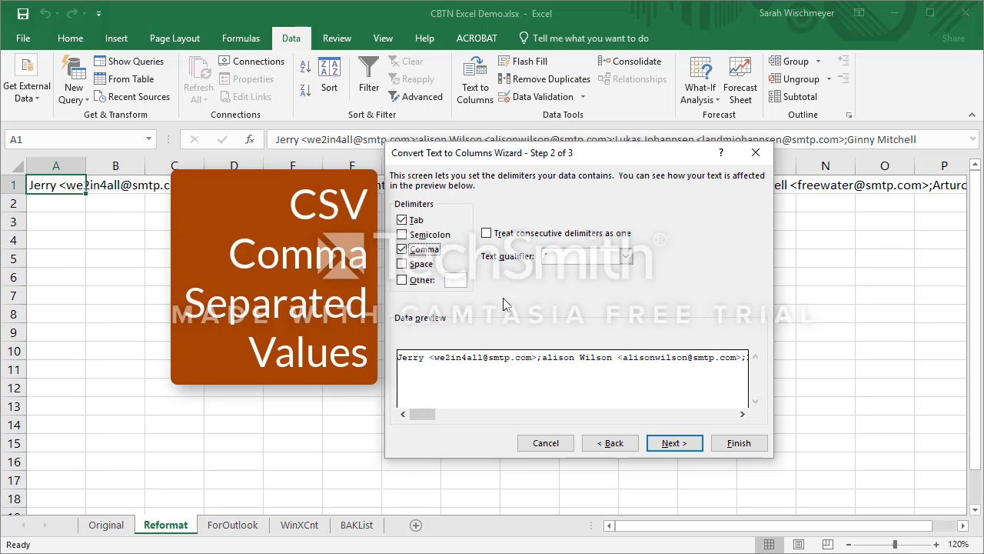
click(402, 235)
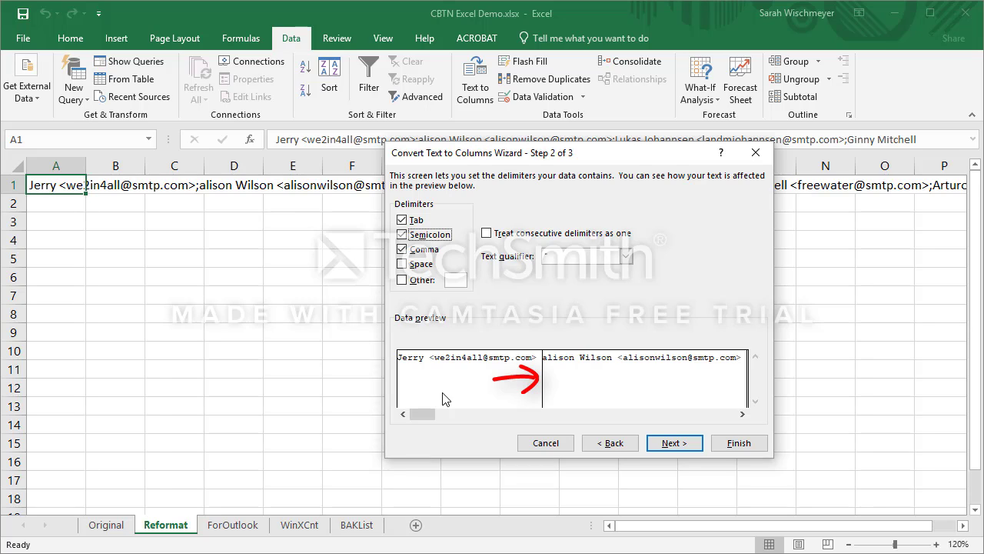
click(671, 443)
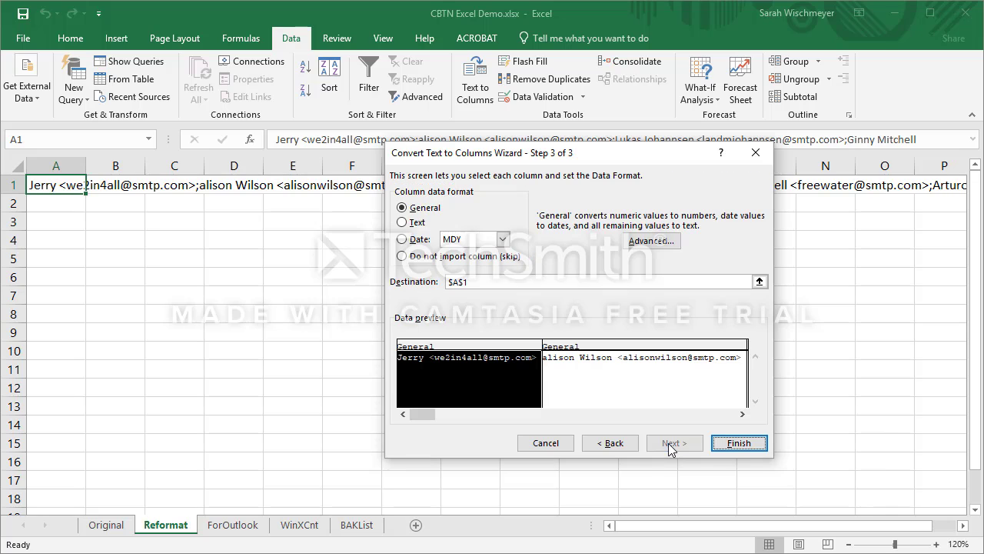
click(726, 443)
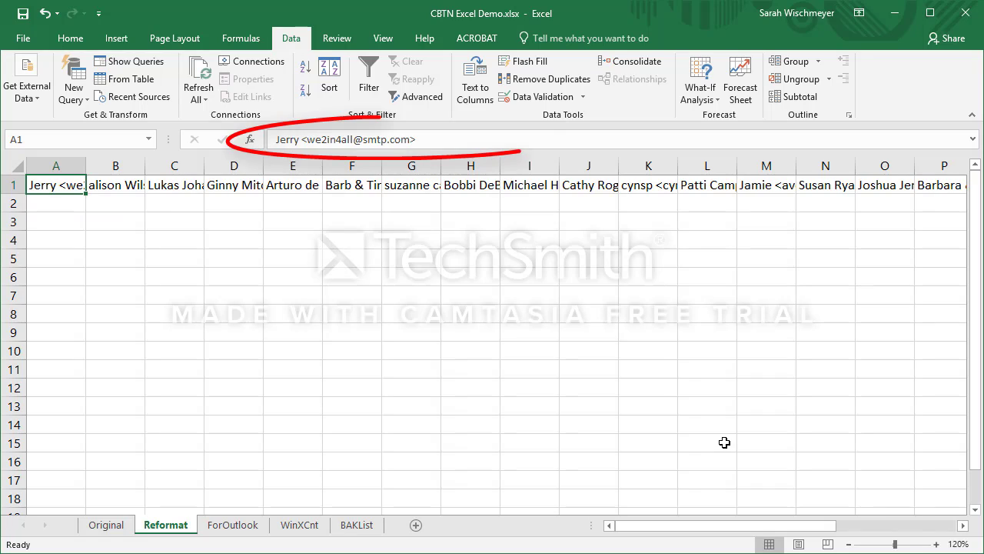
click(125, 188)
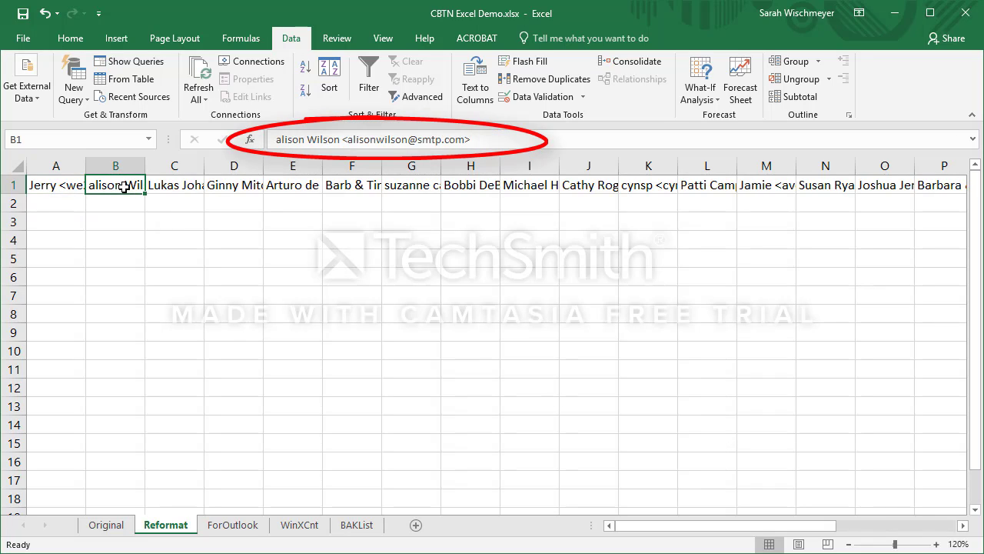
click(165, 188)
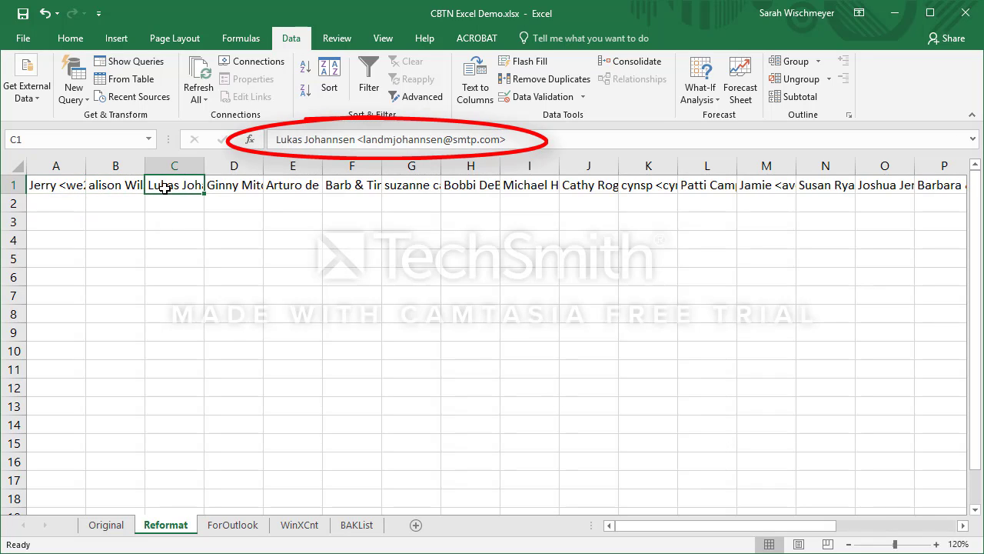
Copy all the split entries in row 1 and paste them transposed into column A starting at A3.
click(61, 185)
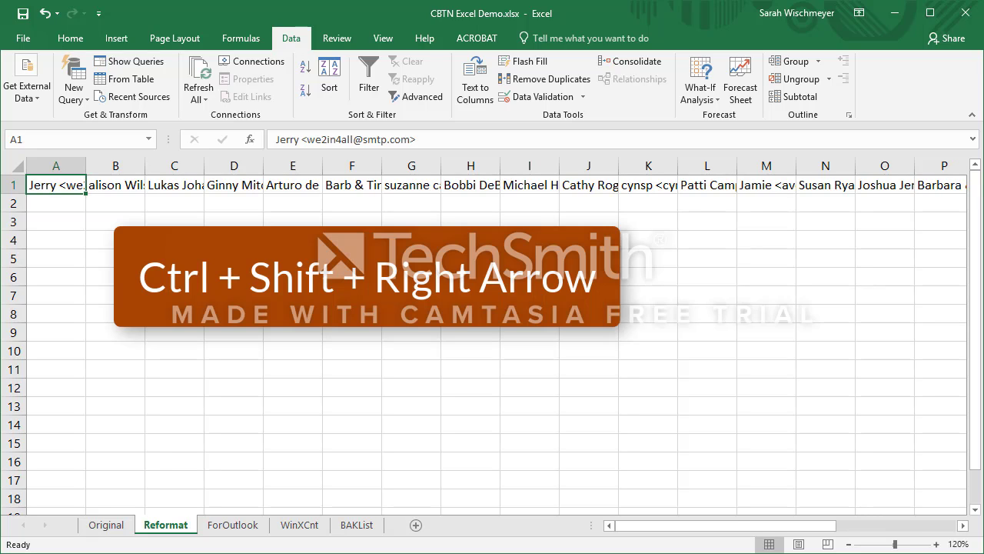
key(ctrl+shift+Right)
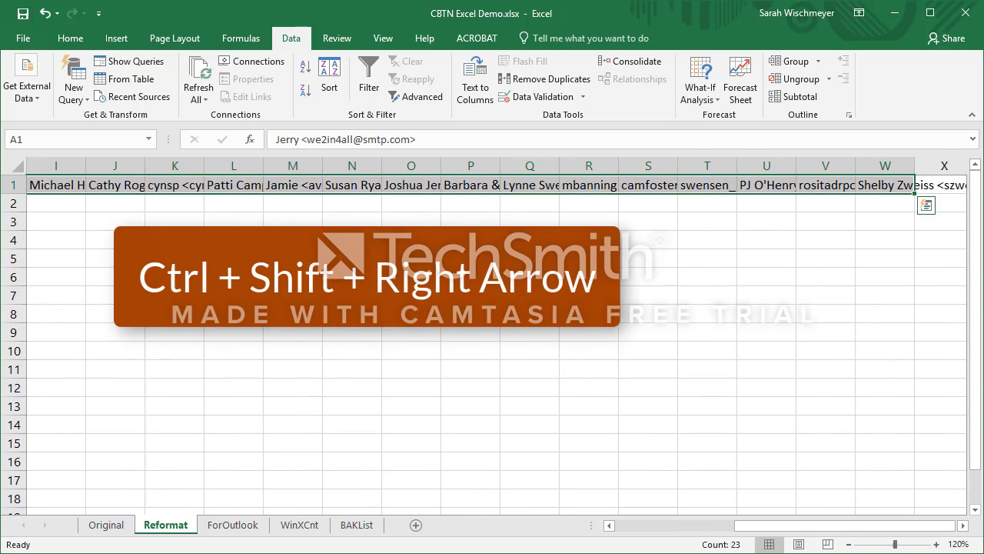
right_click(261, 187)
click(289, 220)
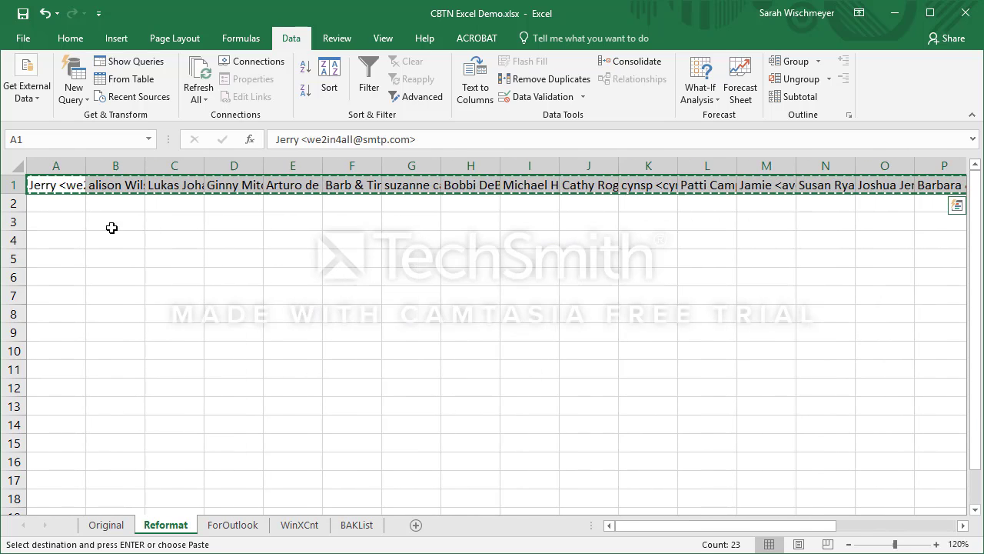
right_click(66, 222)
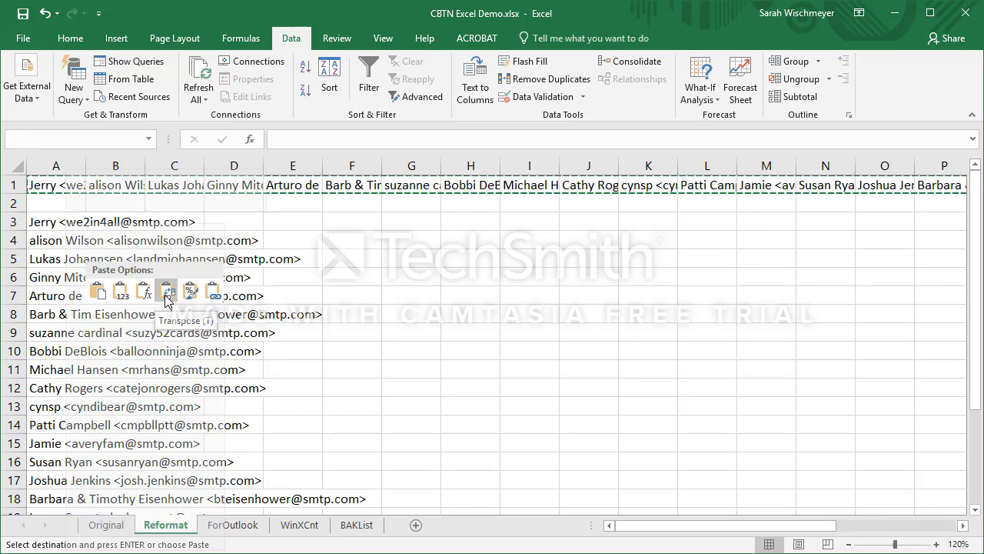
click(167, 296)
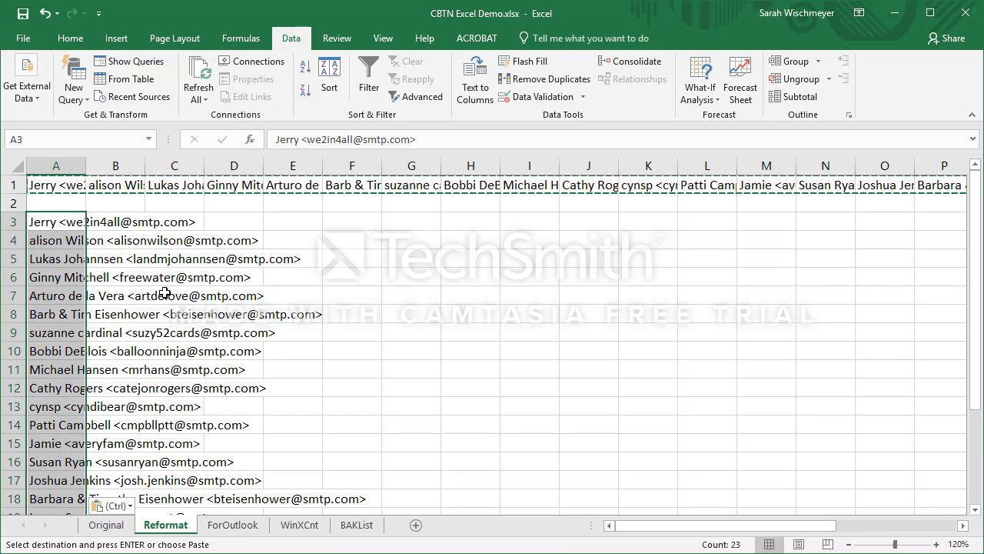
Delete the original row 1 and autofit column A to its contents.
right_click(17, 185)
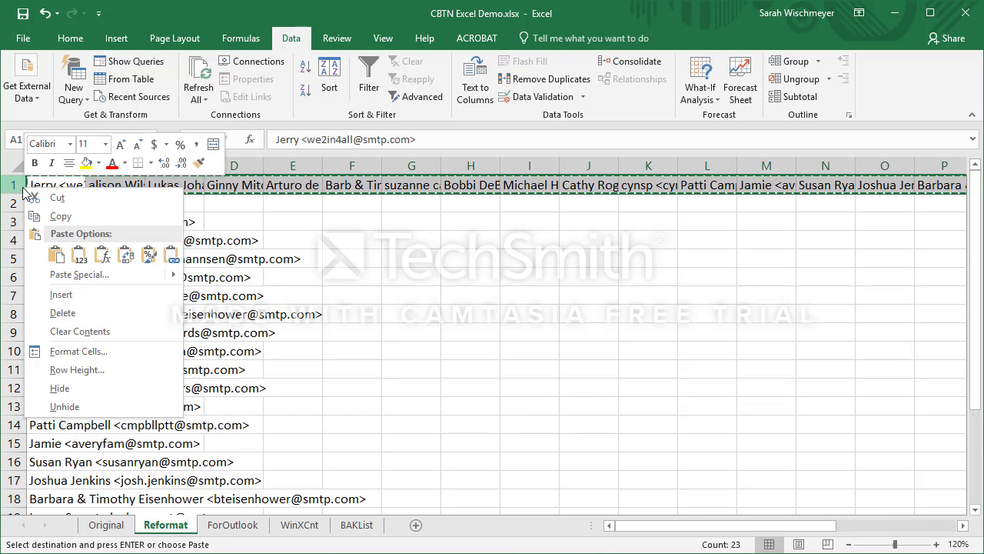
click(62, 314)
double_click(81, 166)
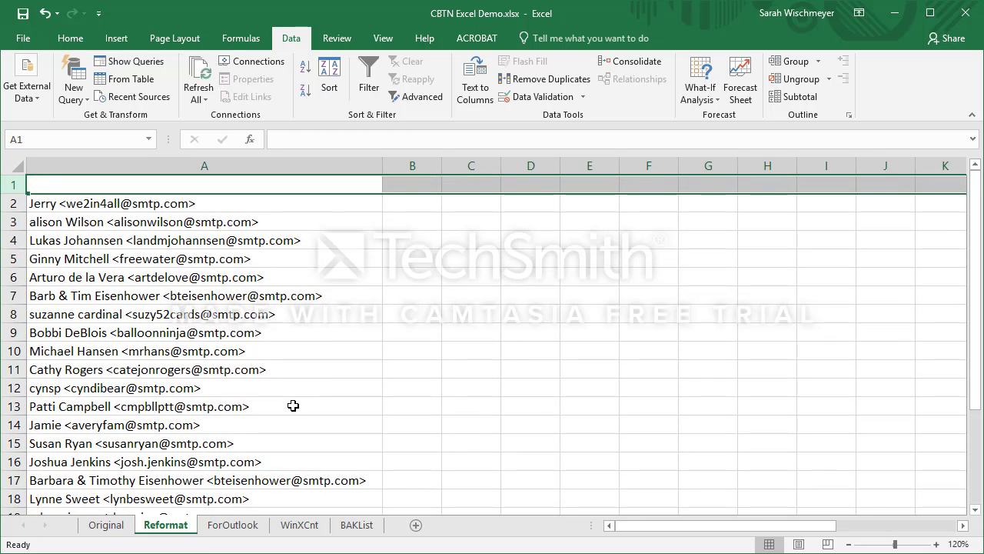
Split column A into names and e-mail addresses with Text to Columns, using "<" as the custom delimiter.
click(244, 166)
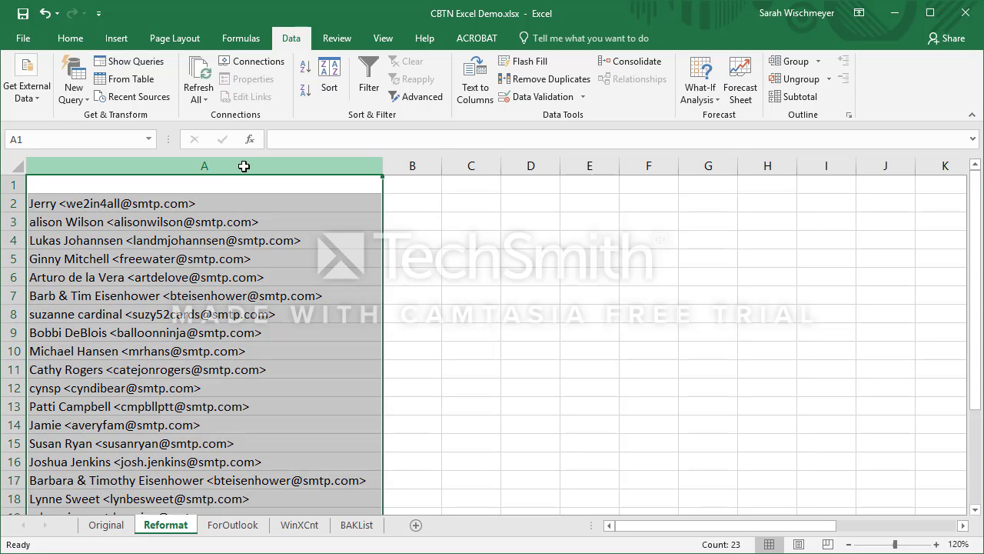
click(475, 77)
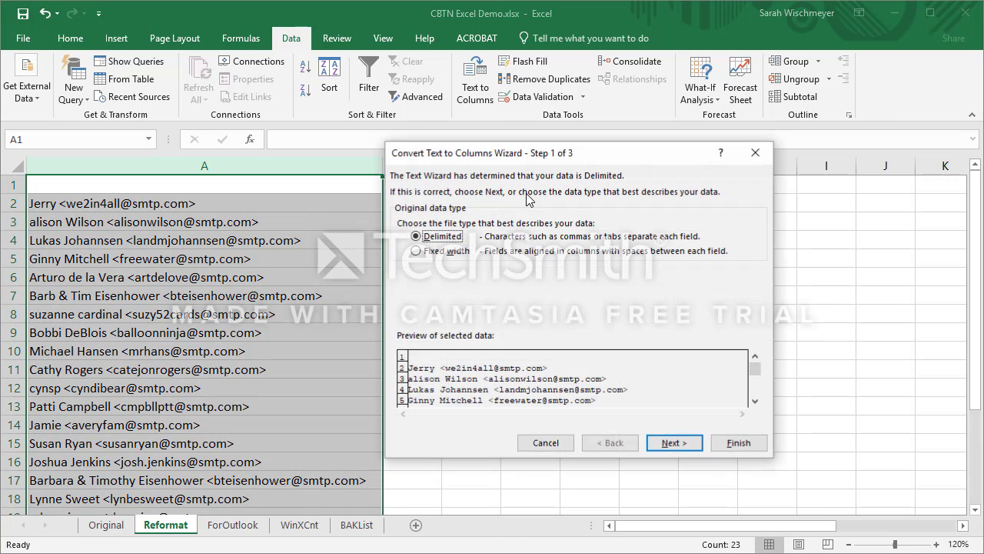
click(667, 442)
click(402, 280)
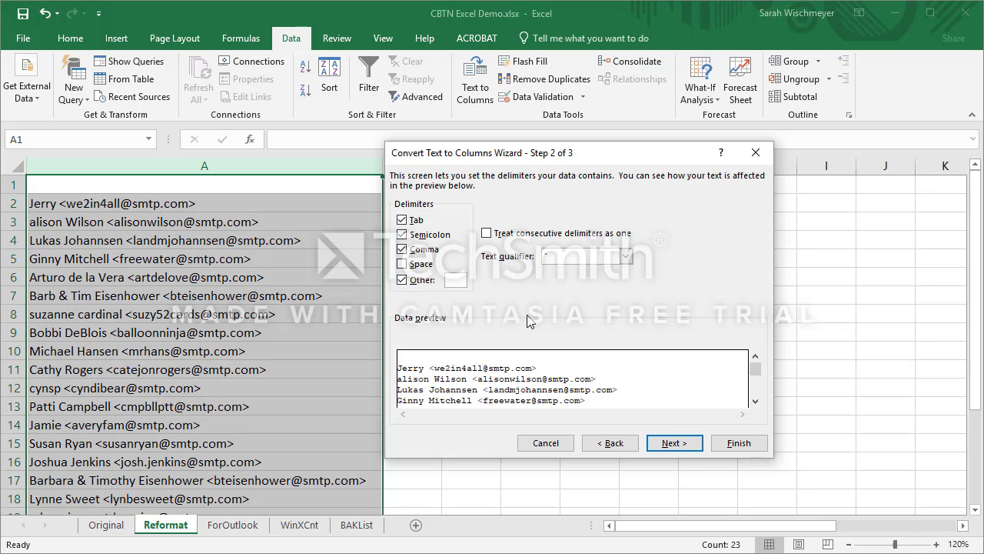
text(<)
click(737, 443)
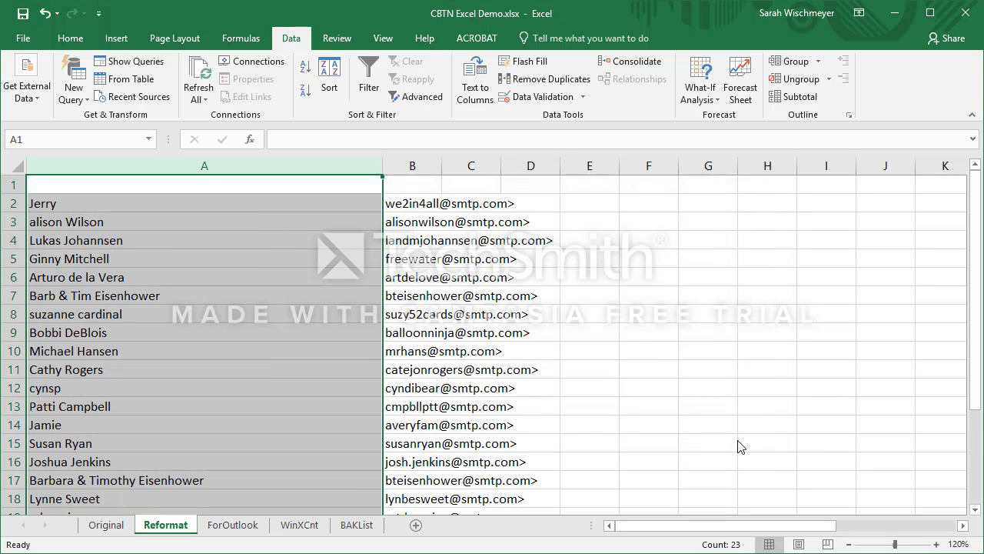
Strip the closing brackets from column B with Text to Columns, using ">" as the custom delimiter, and autofit columns B and A.
click(409, 166)
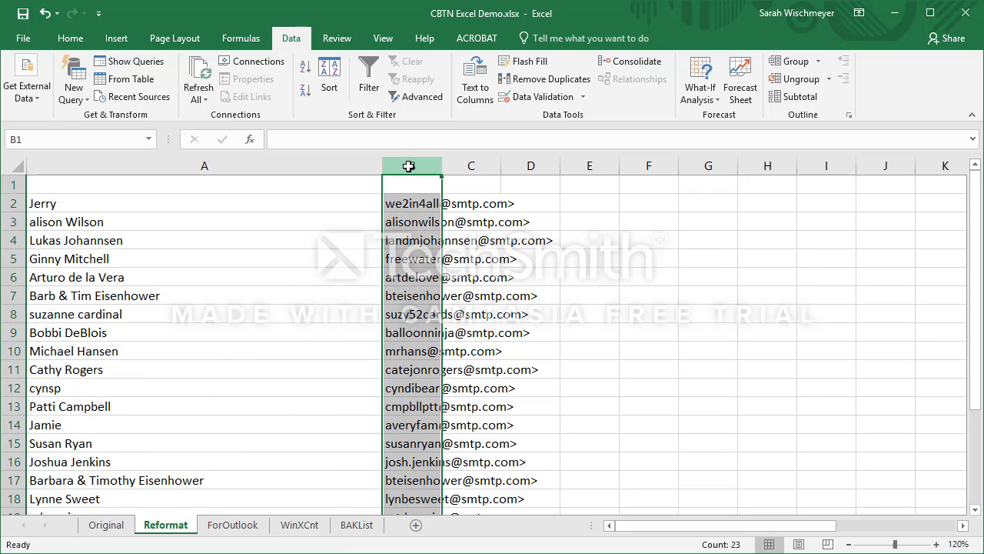
click(475, 81)
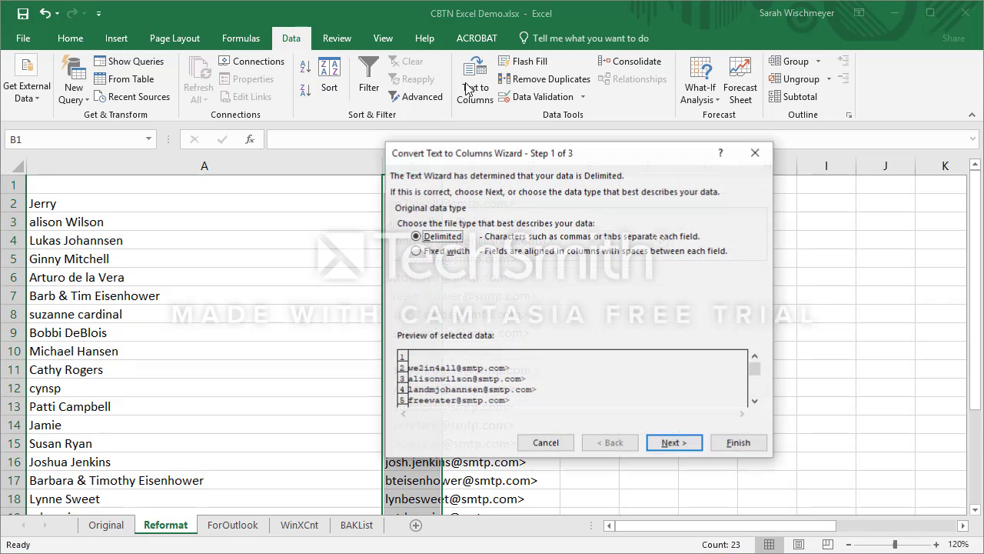
click(680, 443)
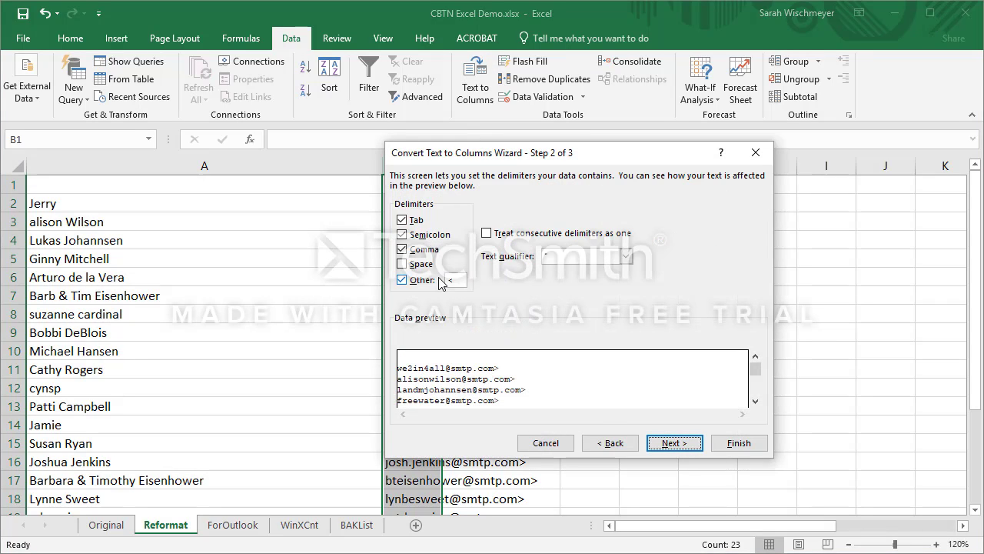
double_click(454, 282)
text(>)
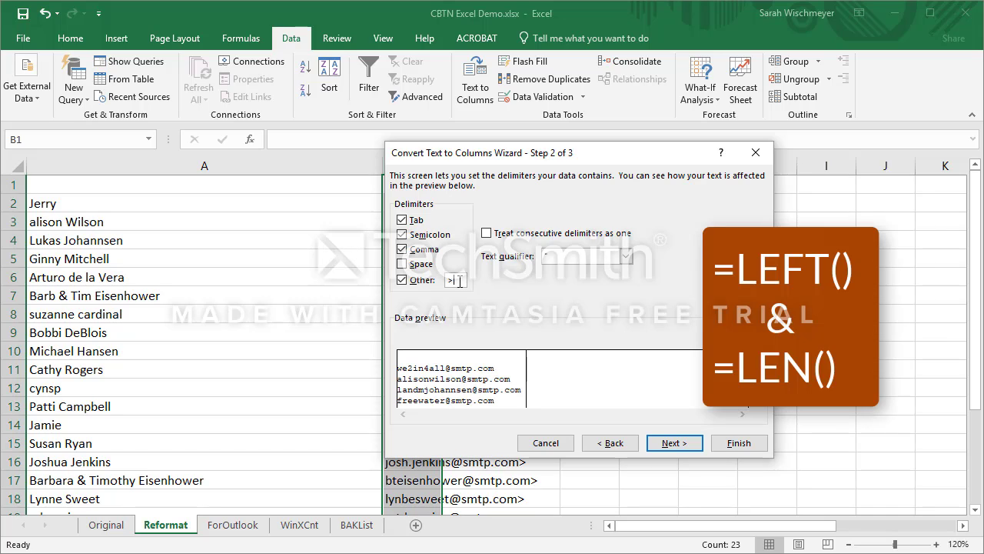
click(734, 445)
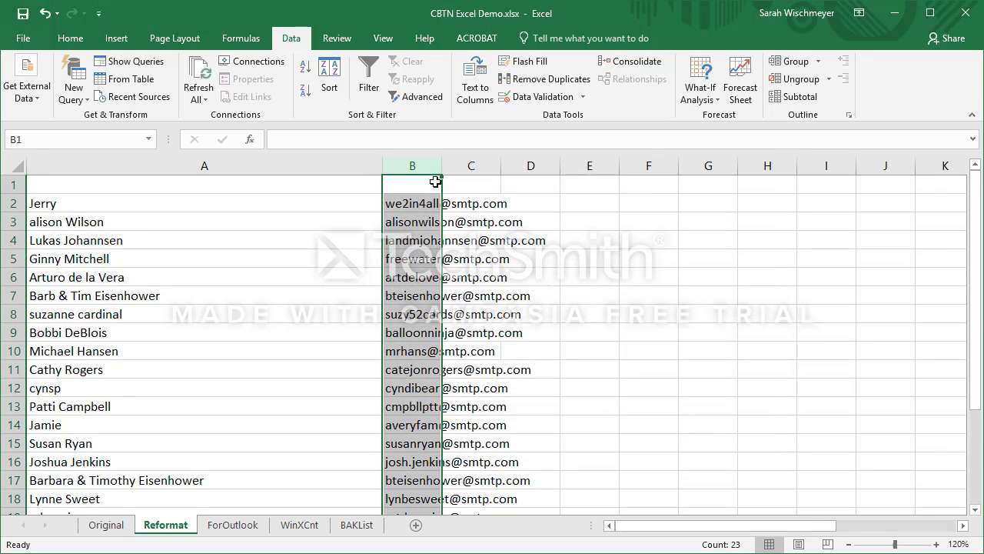
double_click(441, 167)
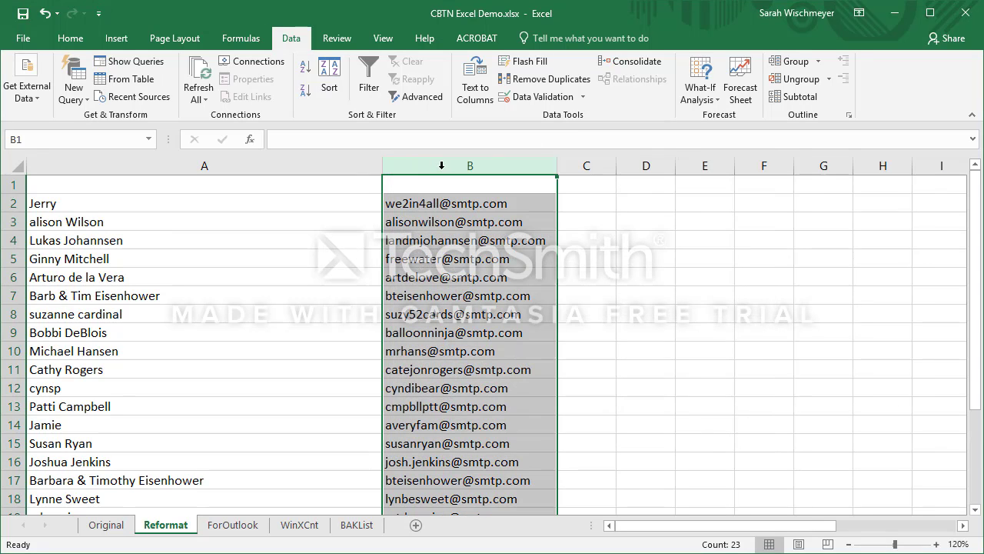
double_click(380, 167)
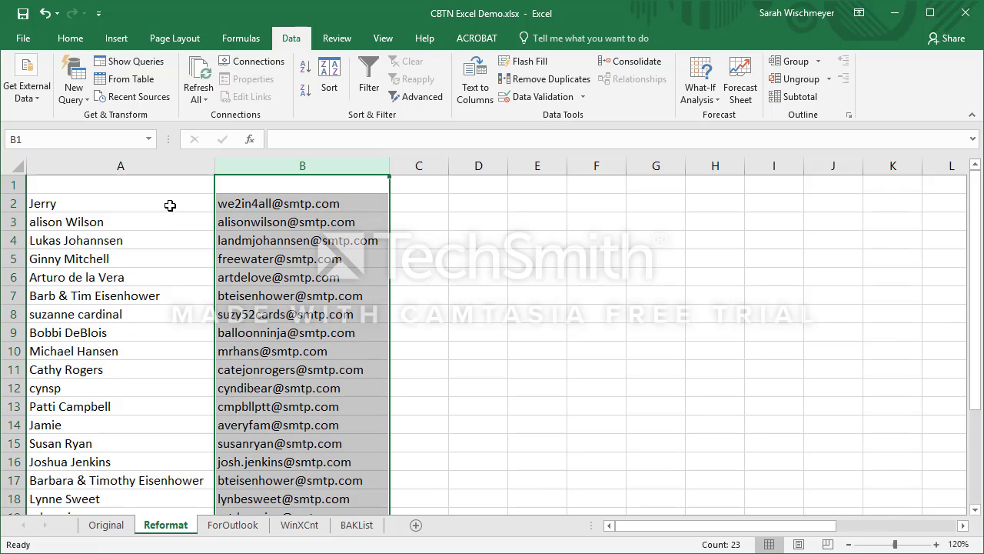
Inspect the ends of the names in A2 and A3 for trailing spaces.
click(158, 207)
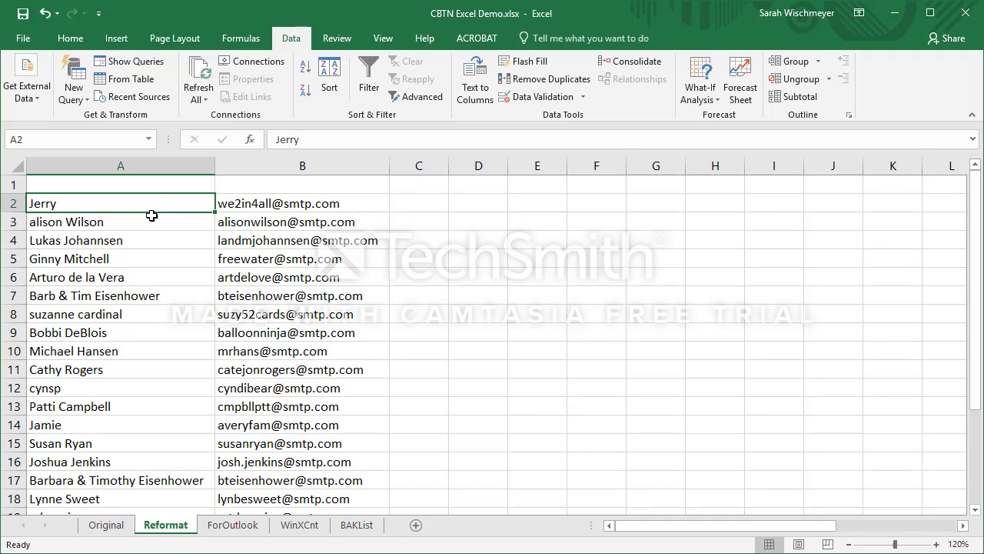
click(138, 223)
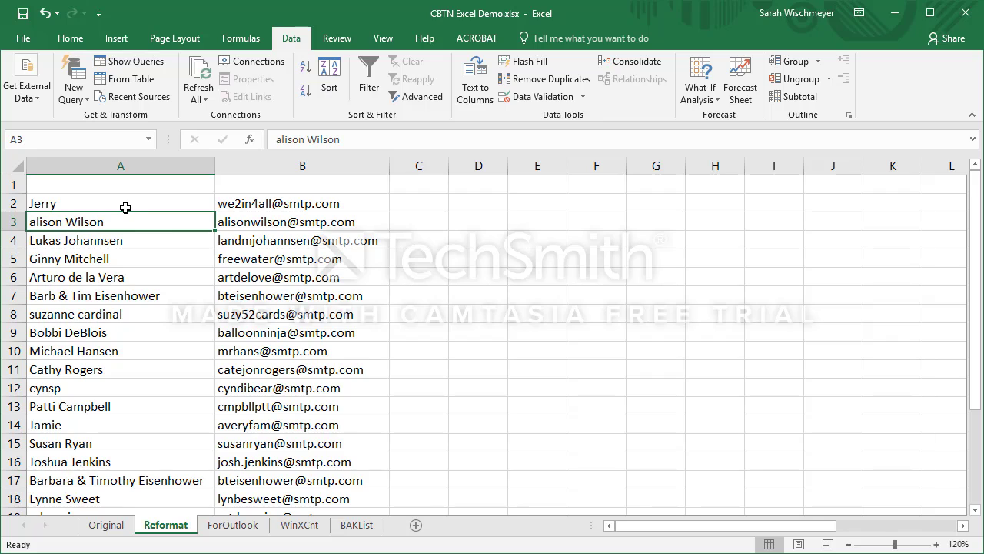
click(126, 205)
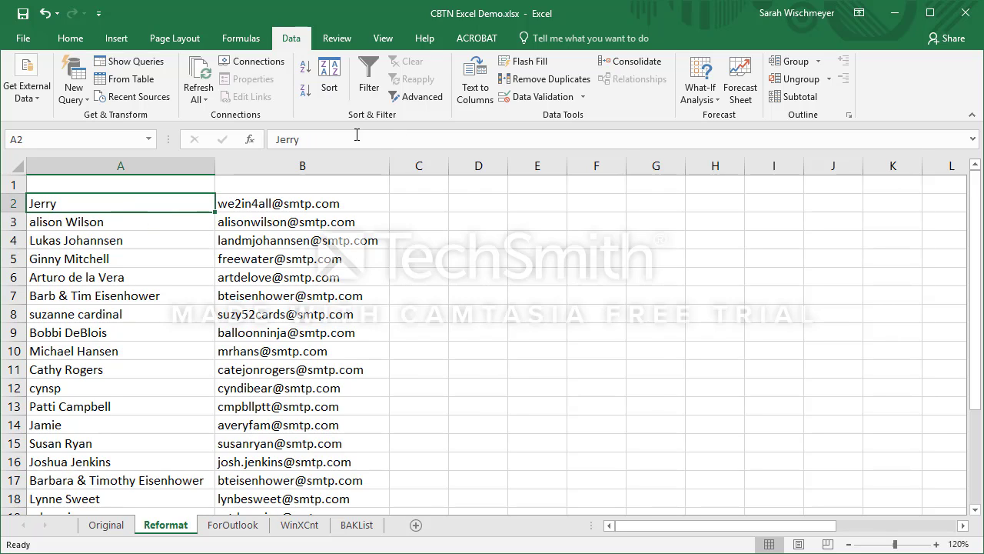
click(299, 139)
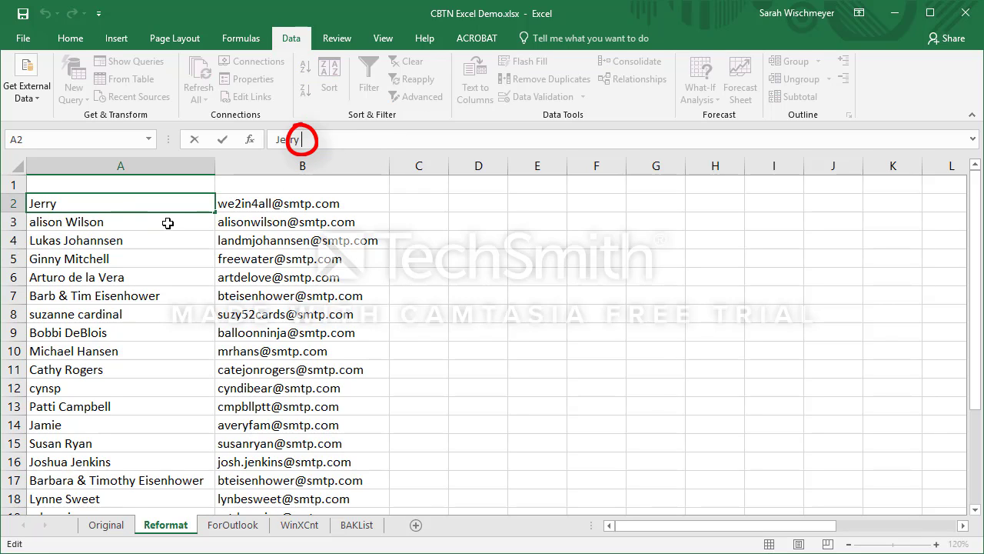
click(165, 222)
click(348, 139)
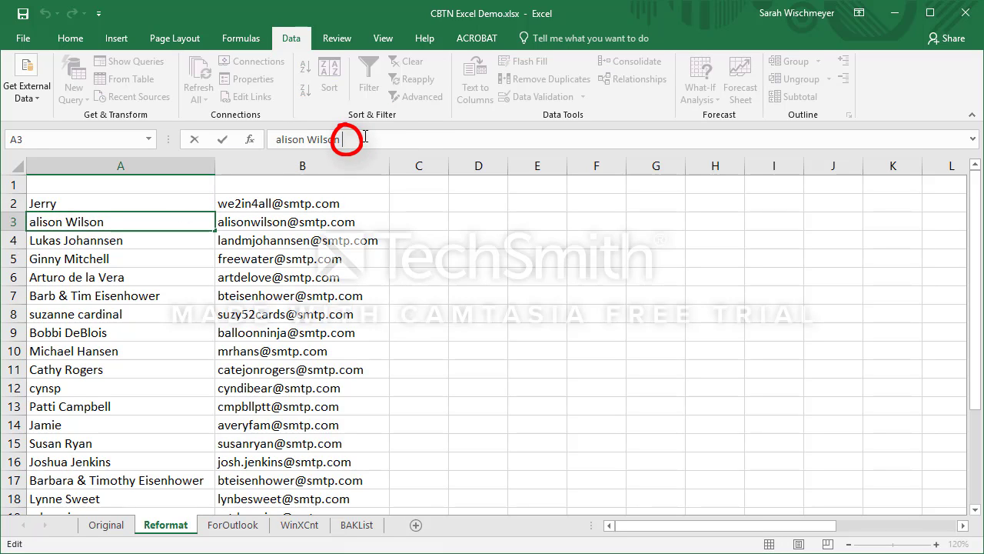
Move the names from A2:A24 into column C, starting at C2.
click(188, 169)
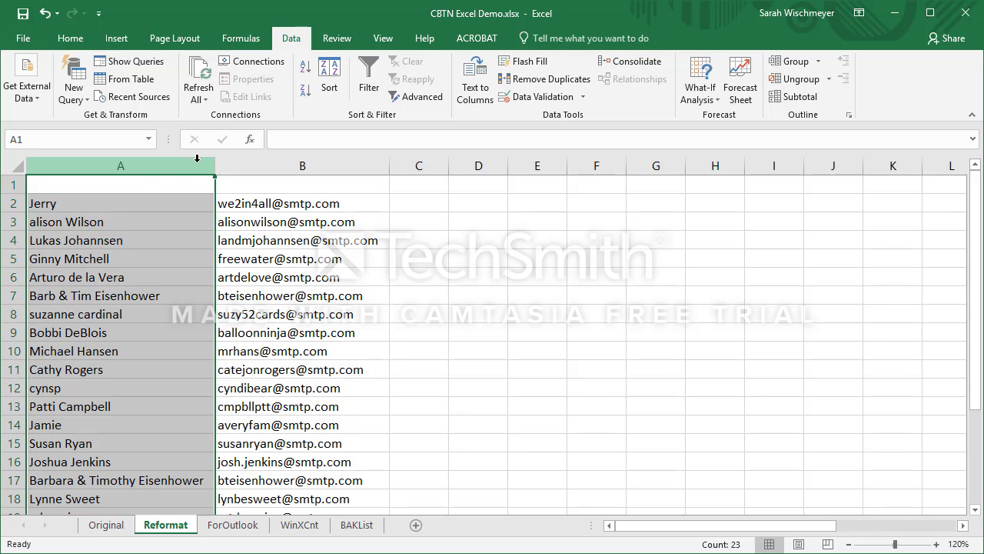
drag(142, 202, 428, 470)
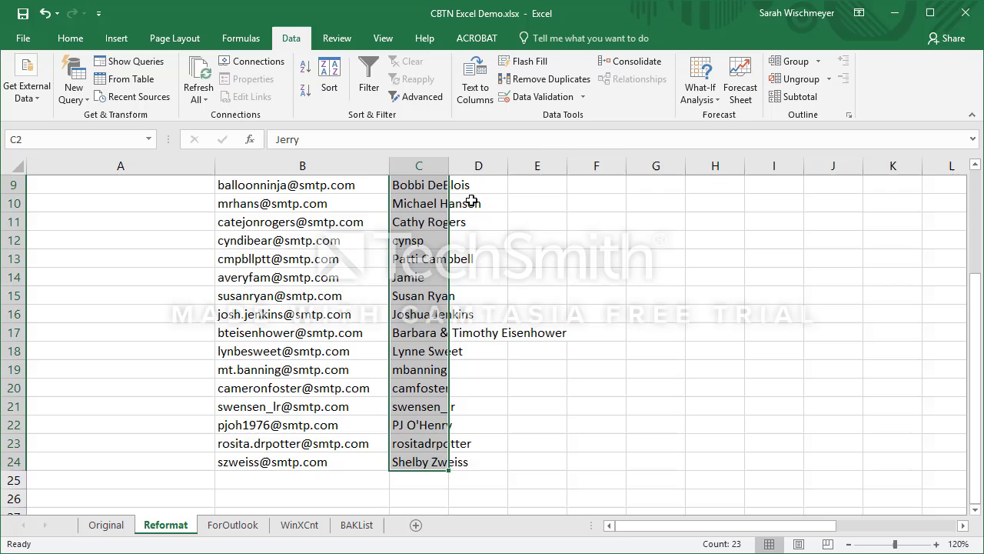
Split the names in C2:C24 with Text to Columns, adding Space as a delimiter, and check the surname in D3 for trailing spaces.
click(475, 74)
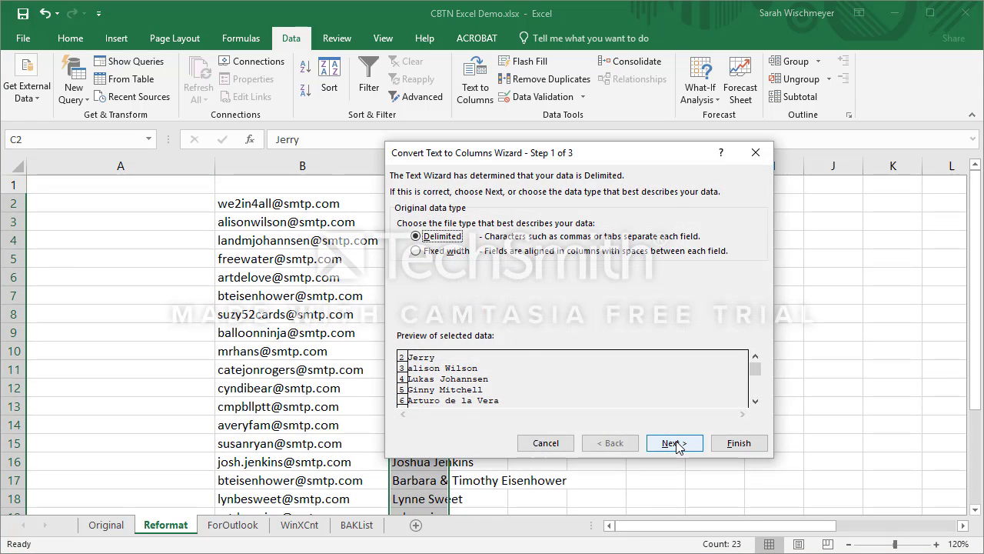
click(672, 444)
click(426, 265)
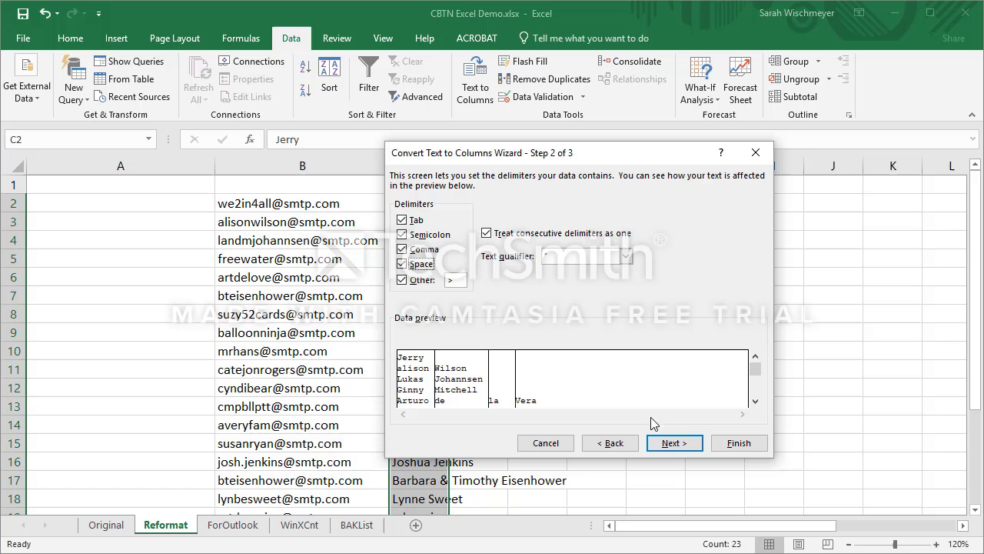
click(730, 446)
click(439, 203)
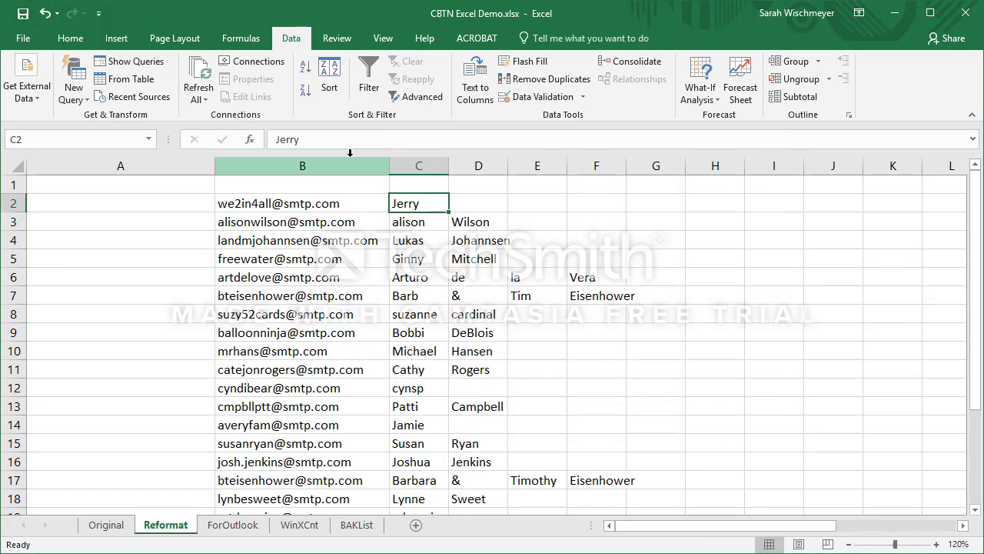
click(486, 223)
click(316, 139)
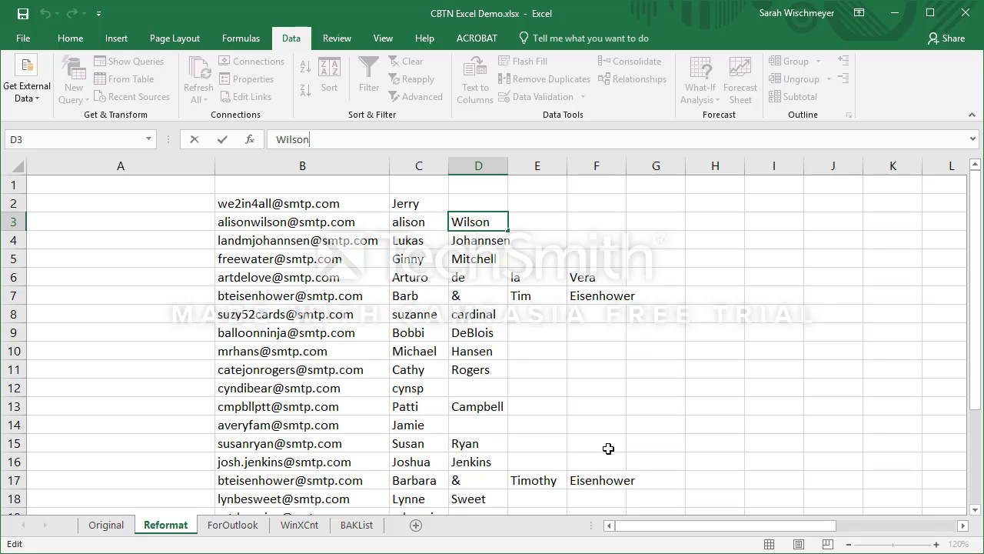
Move the first and last name from E17:F17 to C17:D17, replacing the existing contents.
drag(539, 481, 480, 493)
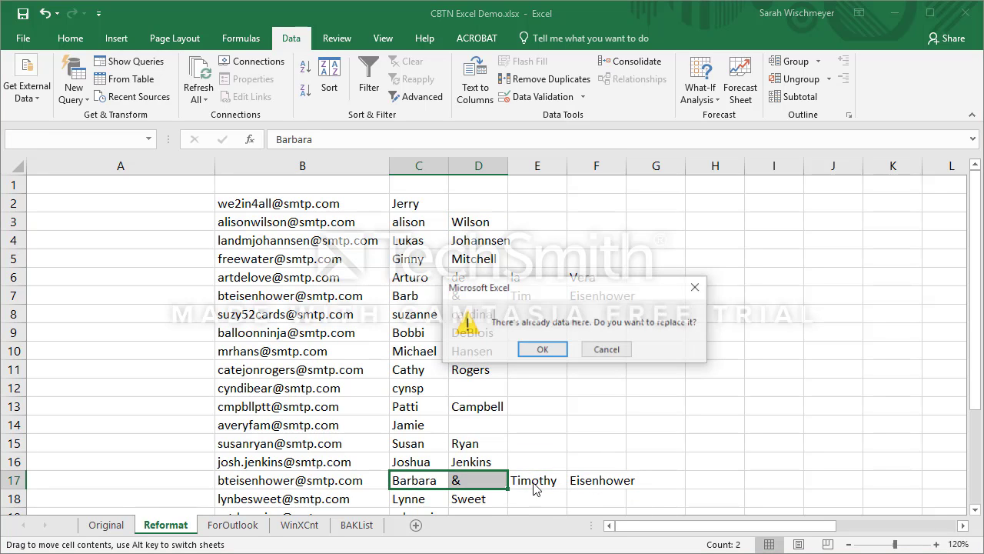
click(542, 349)
click(551, 382)
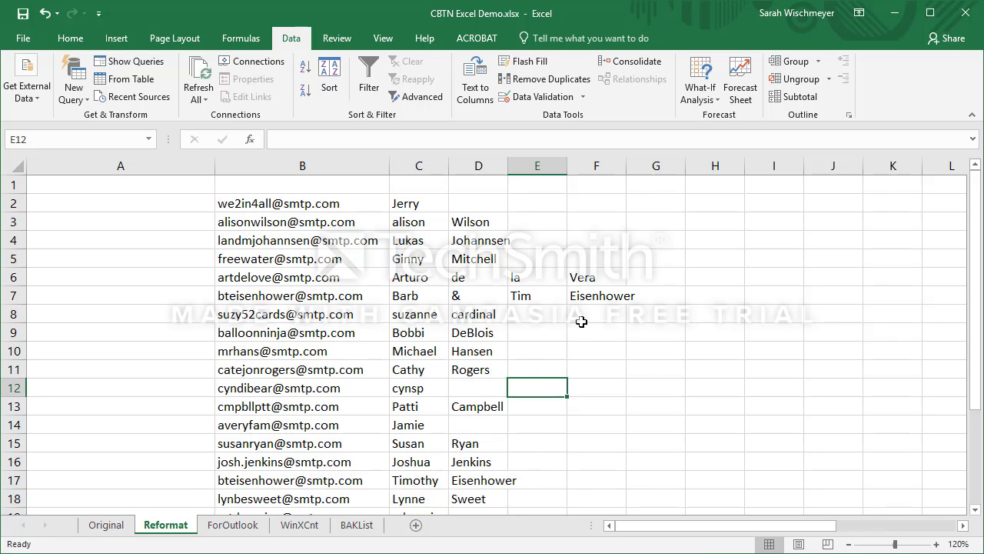
Move the surname from F7 to D7, replacing the ampersand, and clear the extra first name in E7.
click(574, 297)
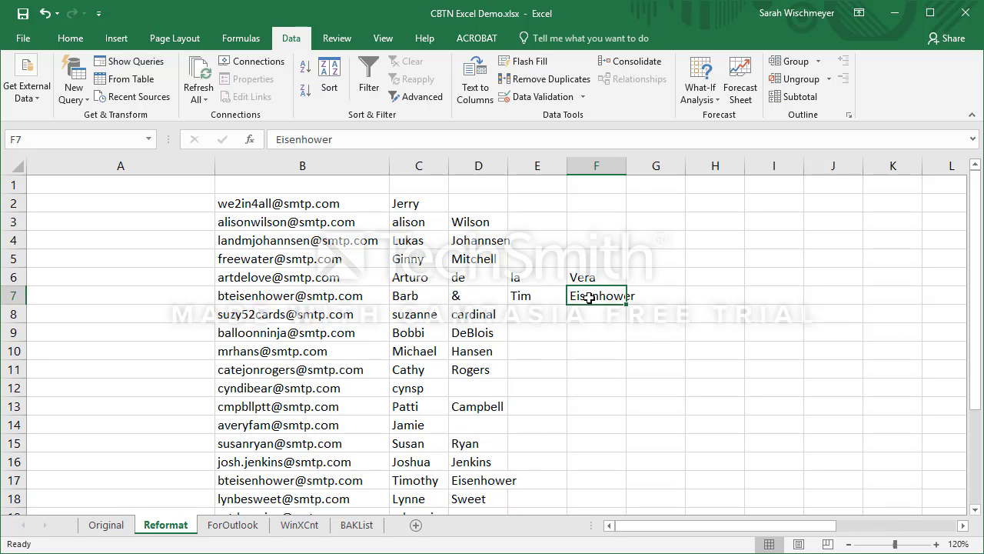
drag(577, 297, 461, 308)
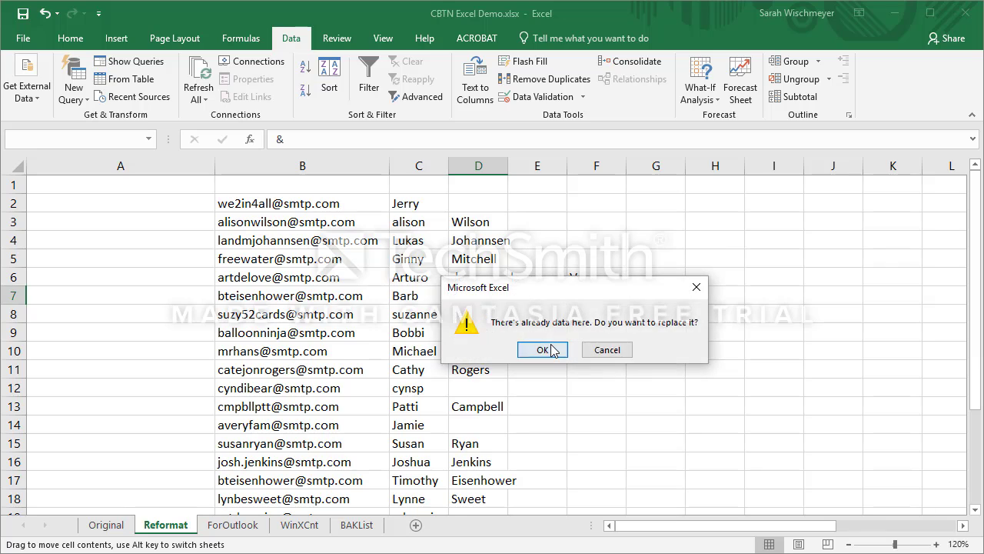
click(544, 349)
click(541, 296)
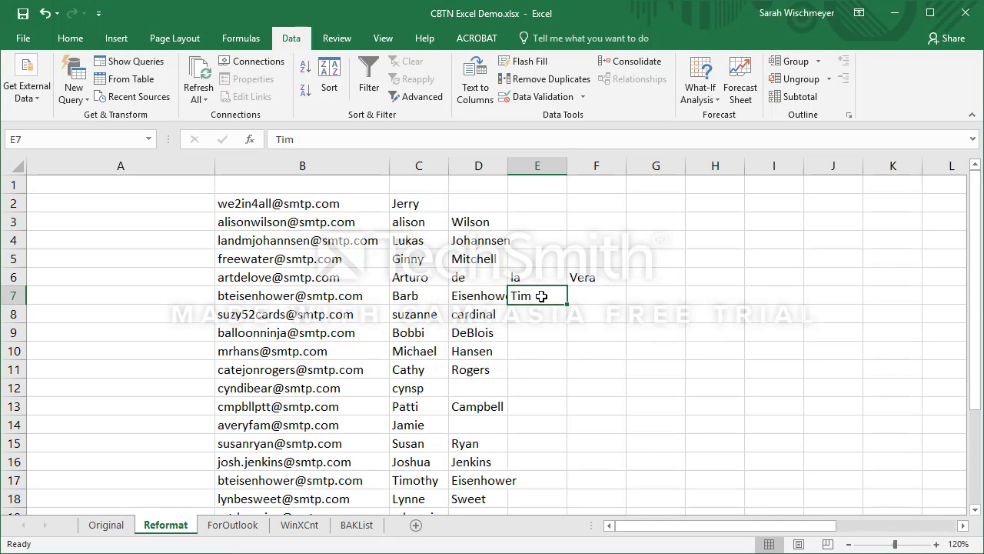
key(Delete)
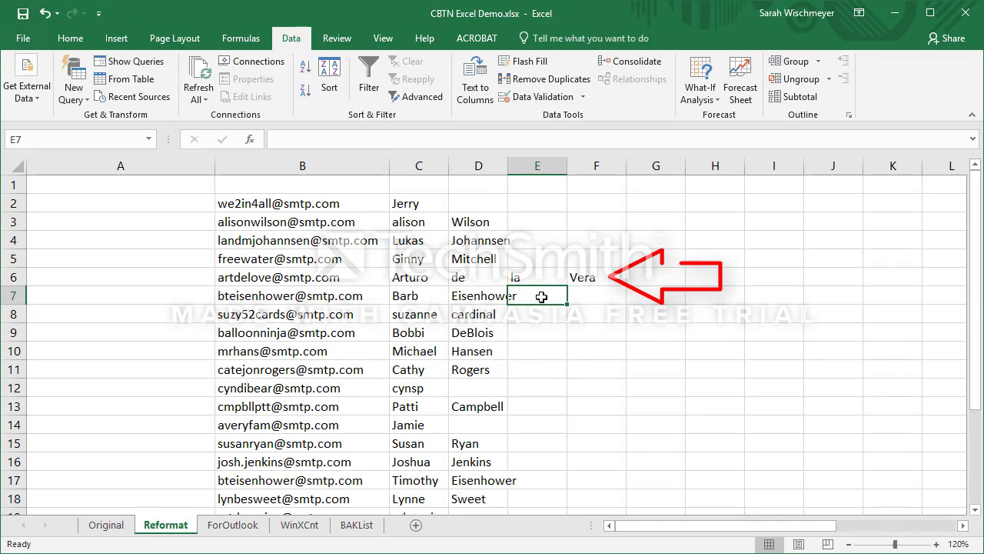
Join the three surname parts of row 6 in G6 with the formula =CONCATENATE(D6,E6,F6).
click(662, 280)
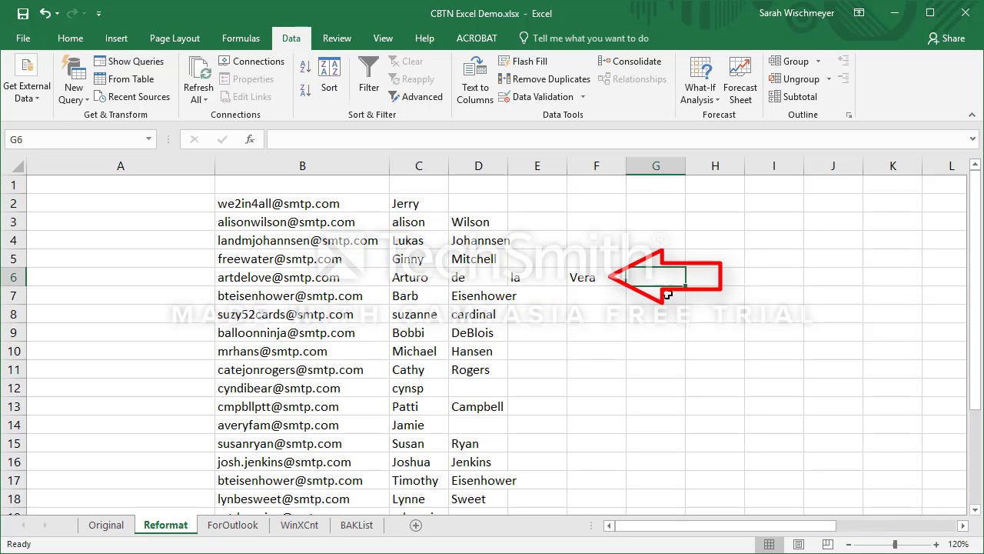
text(=)
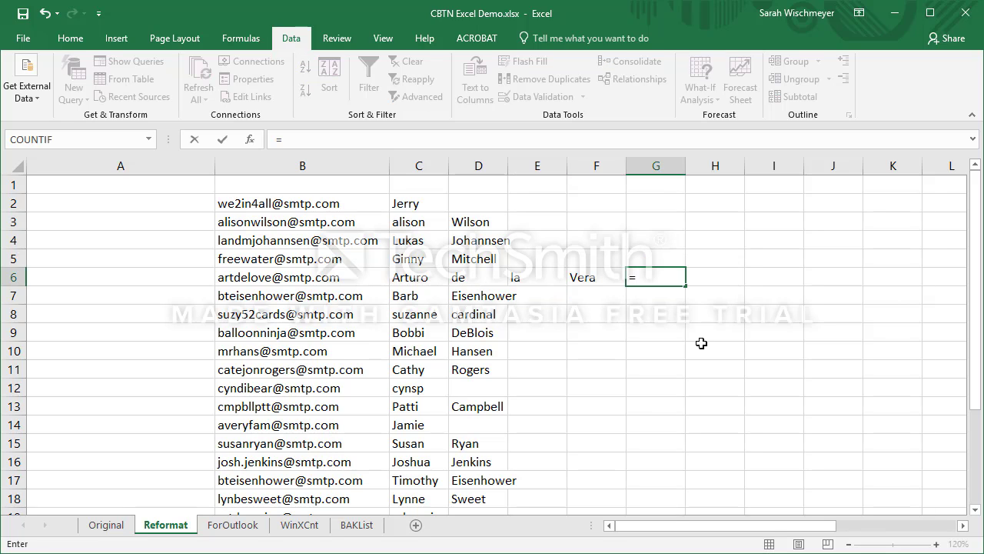
text(con)
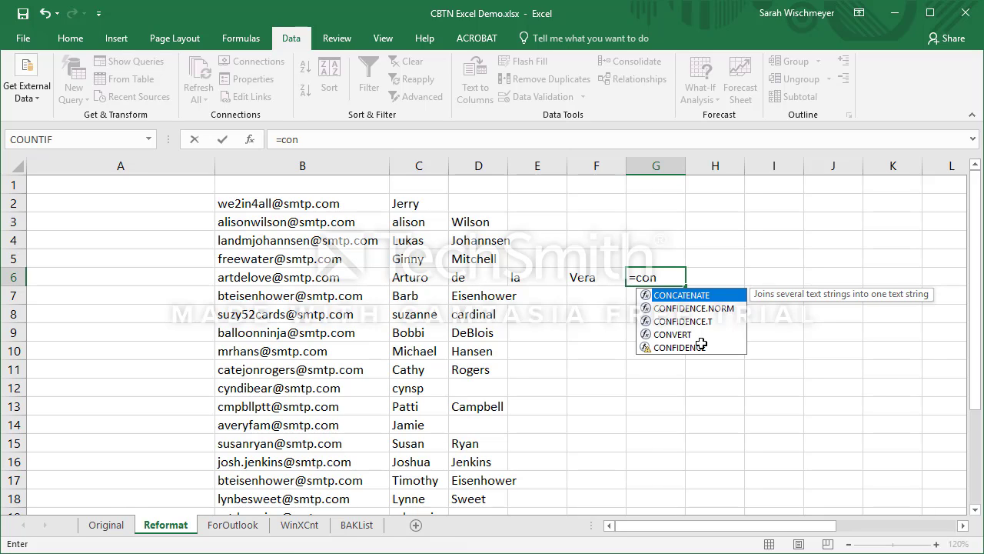
key(Tab)
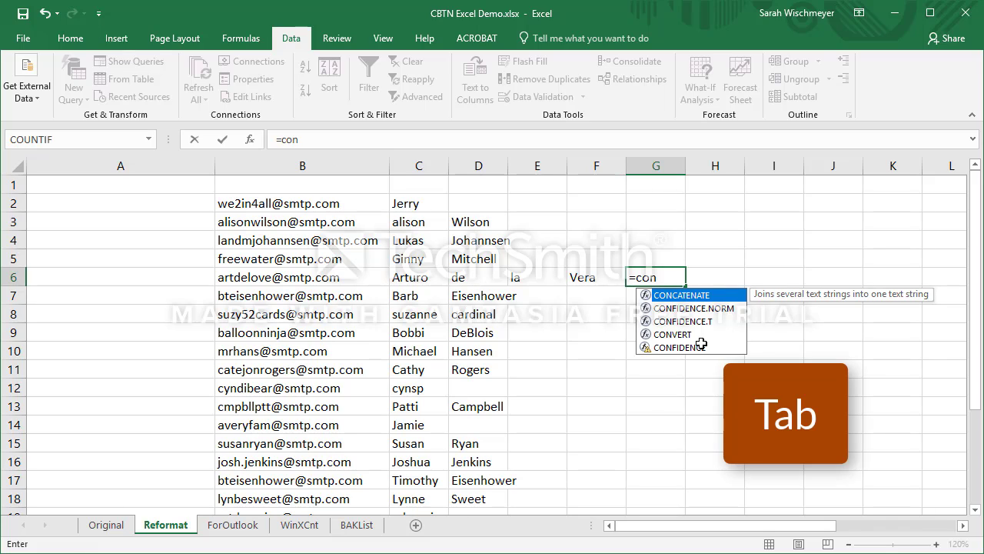
key(Tab)
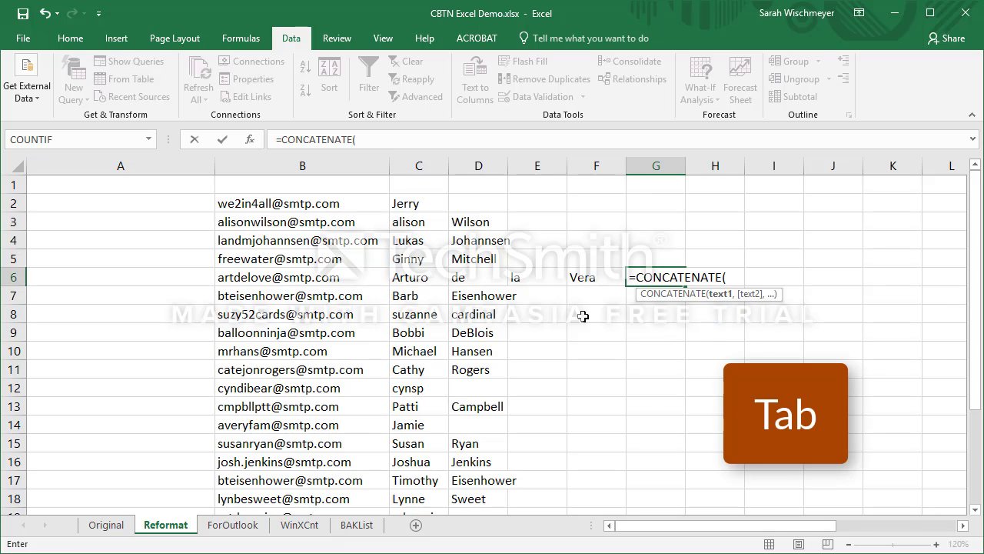
click(481, 277)
text(,)
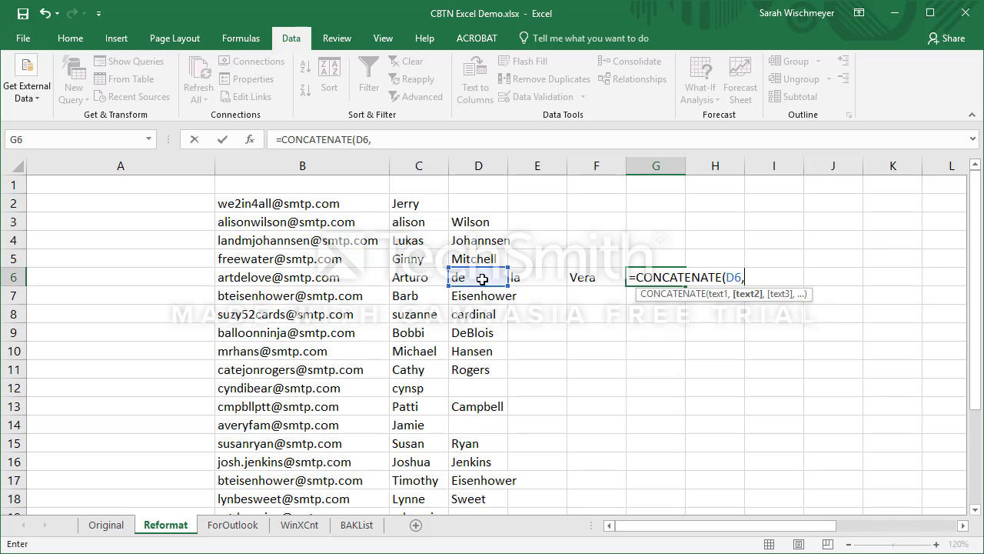
click(530, 279)
text(,)
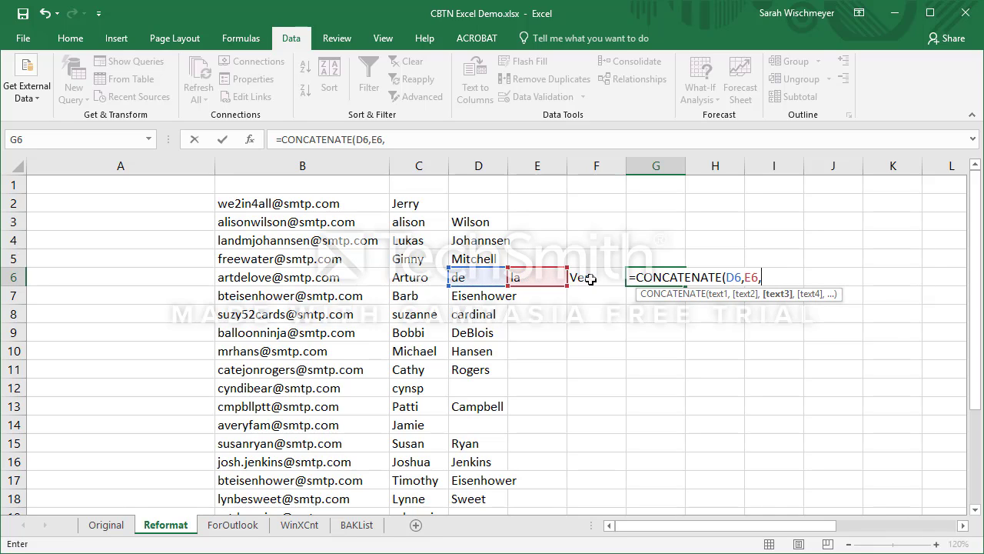
click(591, 279)
key(Return)
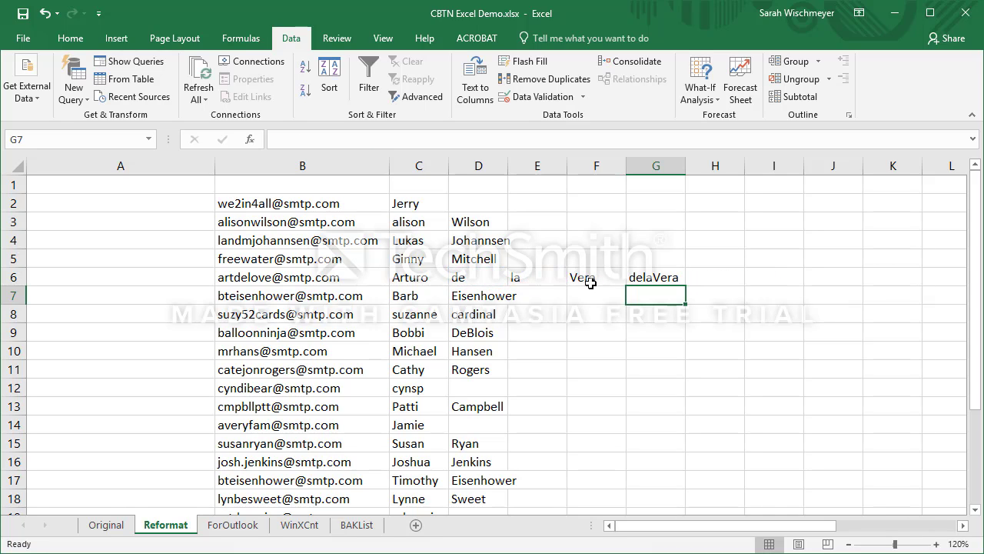
Add spaces between the joined parts in G6 by changing the formula to =CONCATENATE(D6," ",E6," ",F6).
click(660, 278)
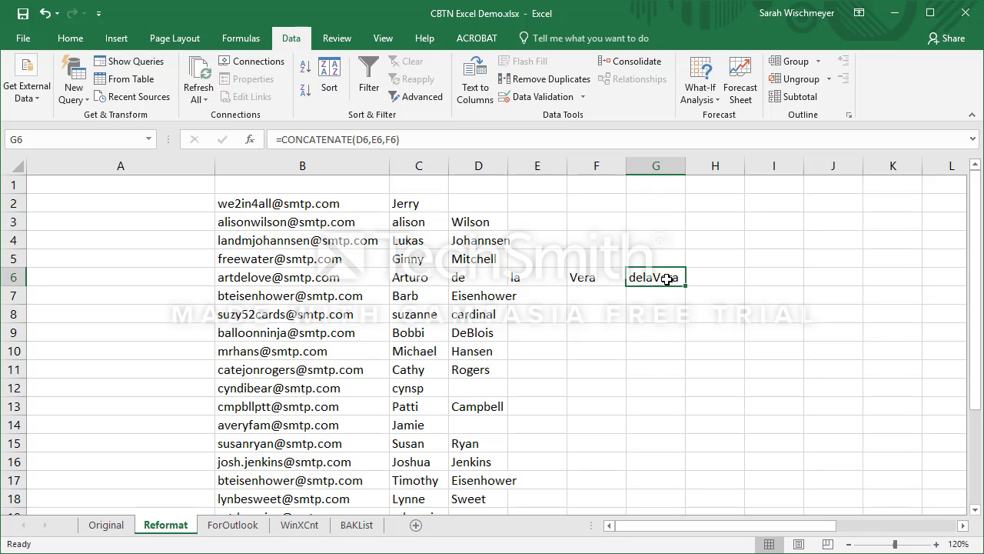
click(372, 141)
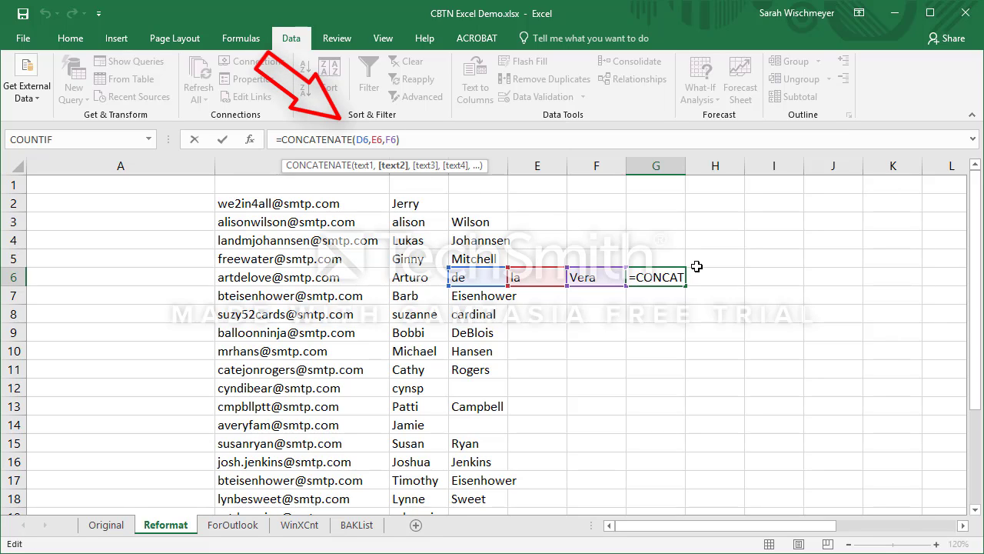
text(" ")
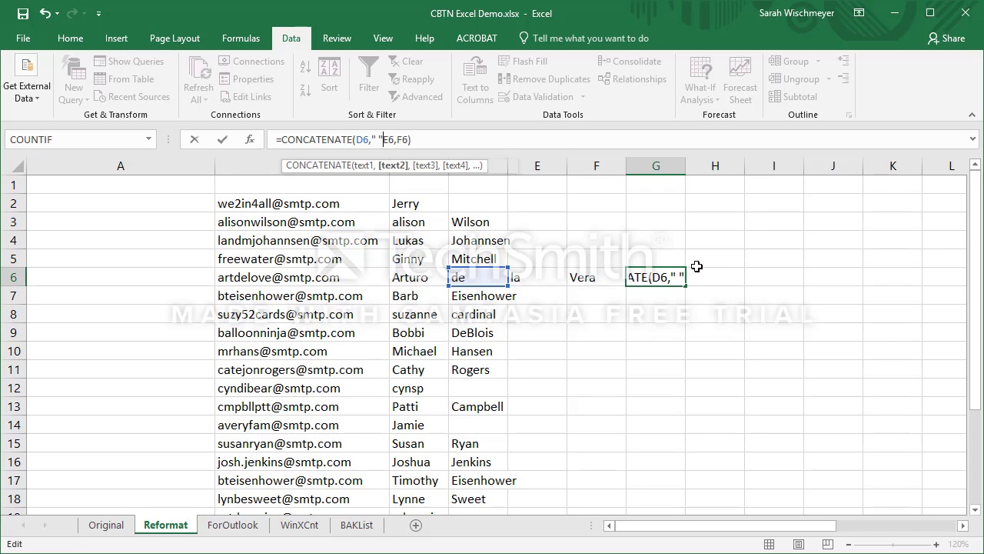
text(,)
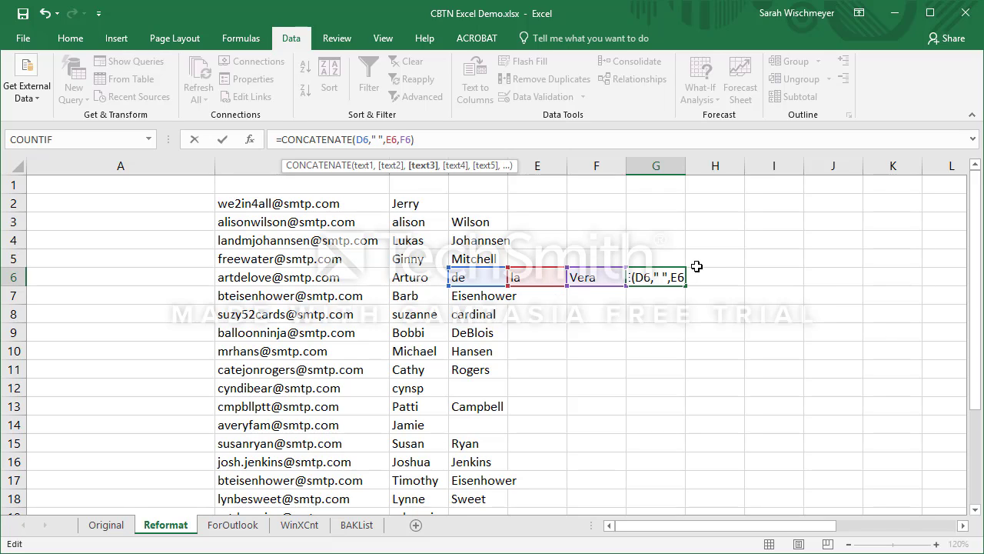
key(Right)
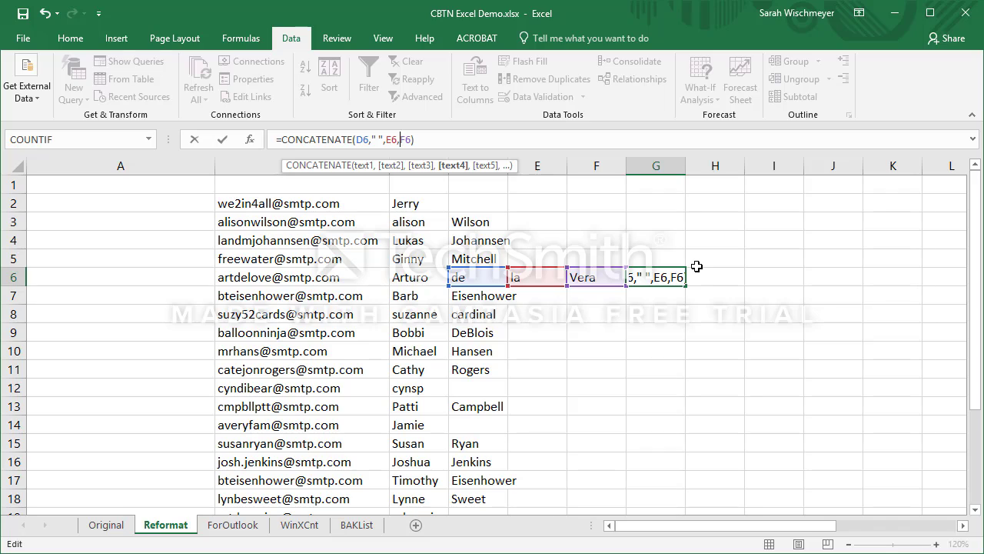
text(")
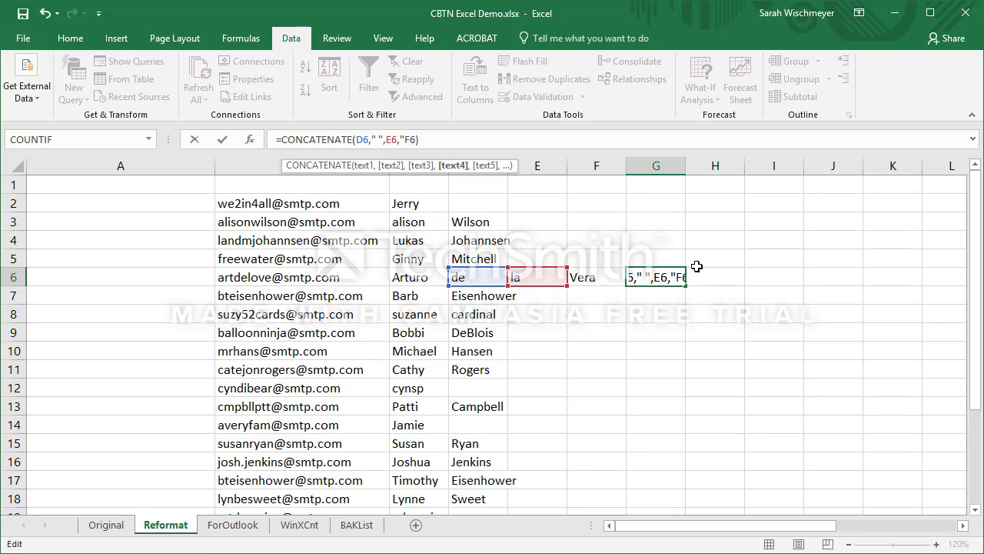
text( ",)
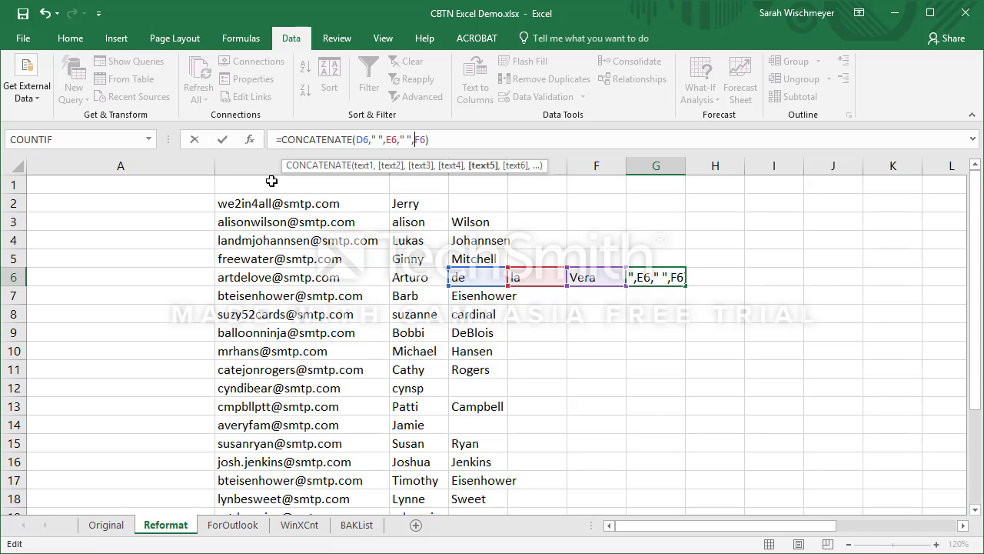
click(222, 140)
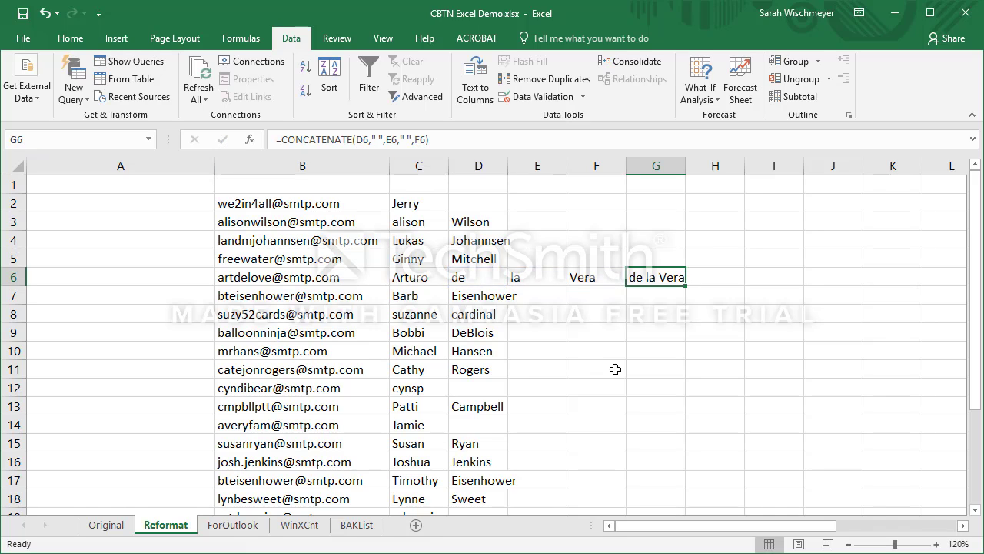
Copy the joined surname in G6 and paste it into D6 as values only.
right_click(655, 279)
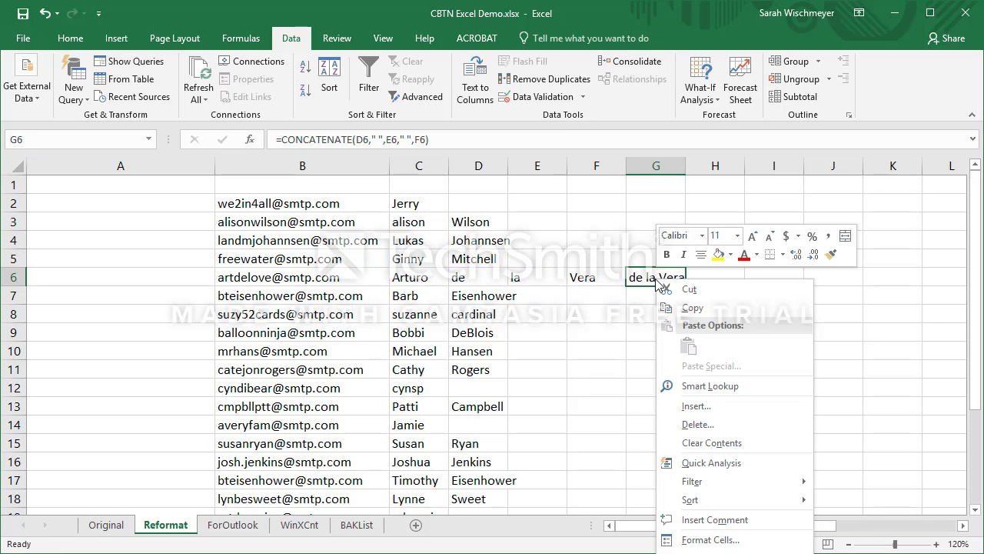
click(691, 308)
right_click(477, 278)
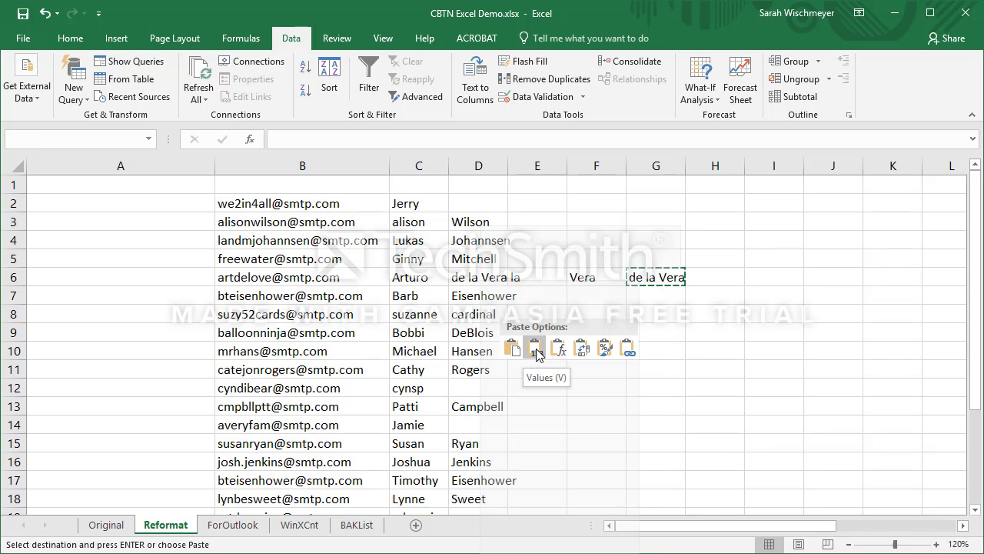
click(536, 352)
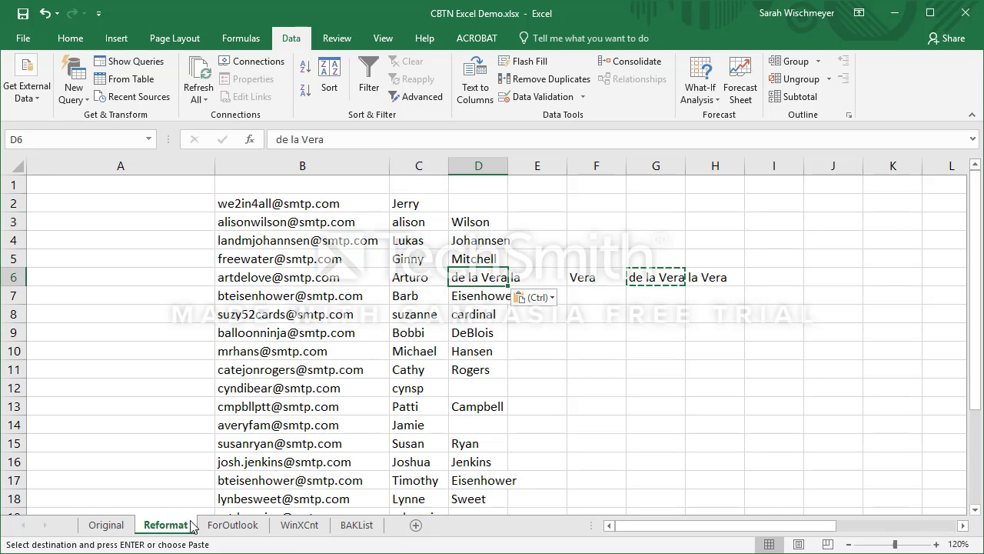
View the source list on the Original sheet and return to the Reformat sheet.
click(112, 529)
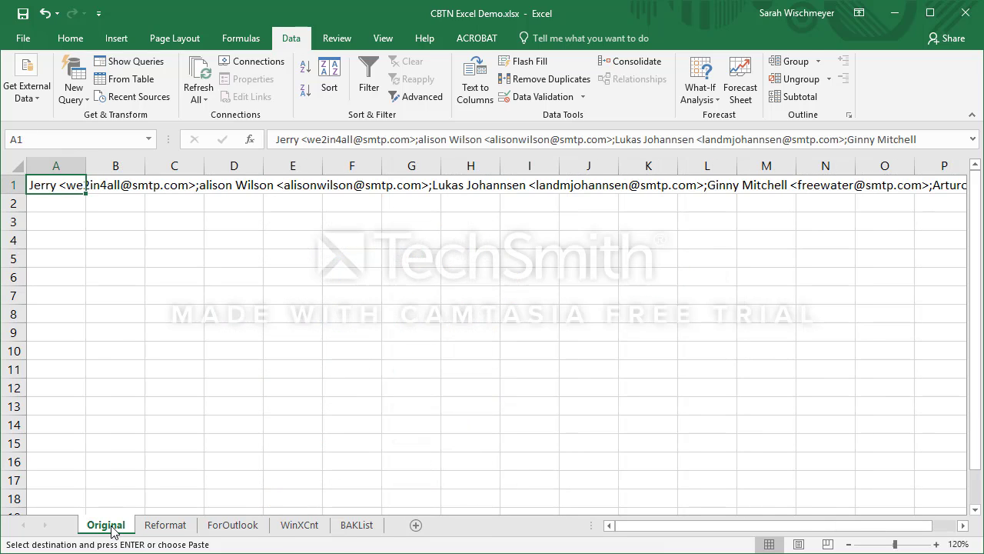
click(165, 529)
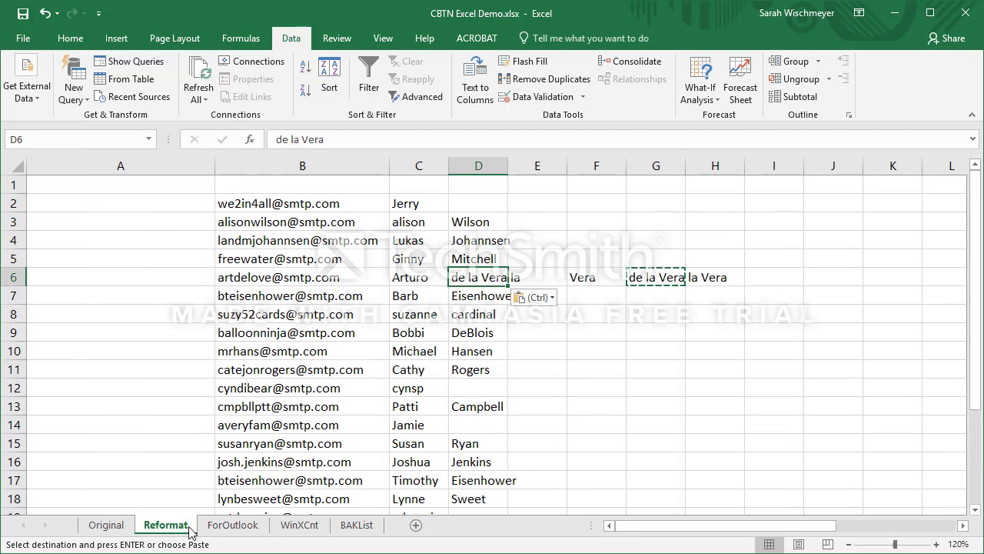